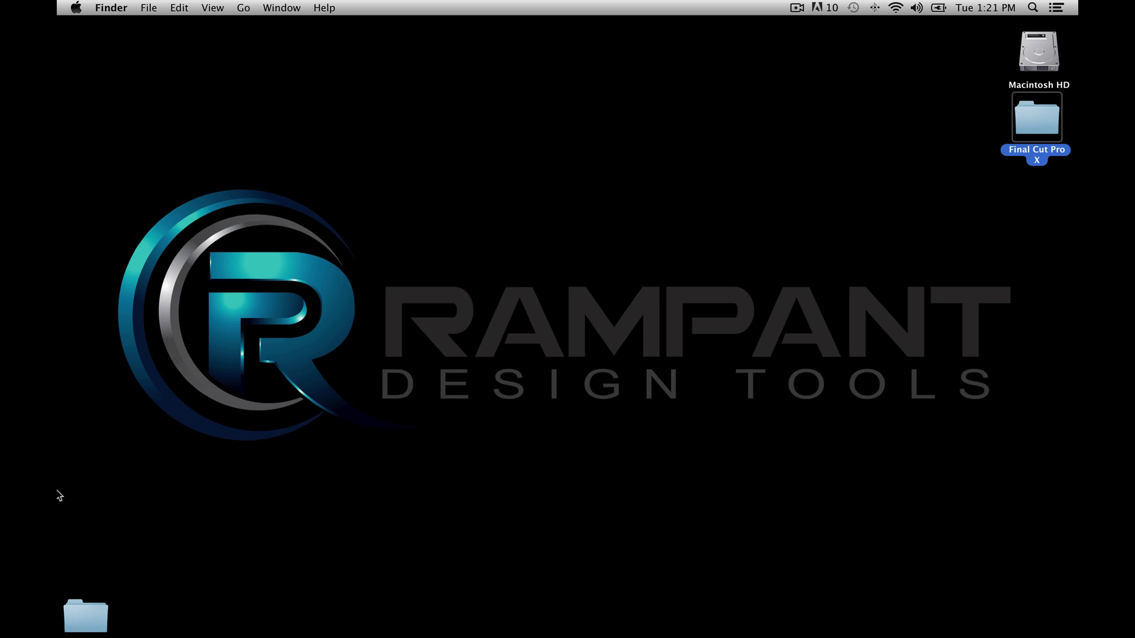
Locate Final Cut Pro in the Finder's Applications folder, and close the window
mouse_move(157, 635)
click(111, 610)
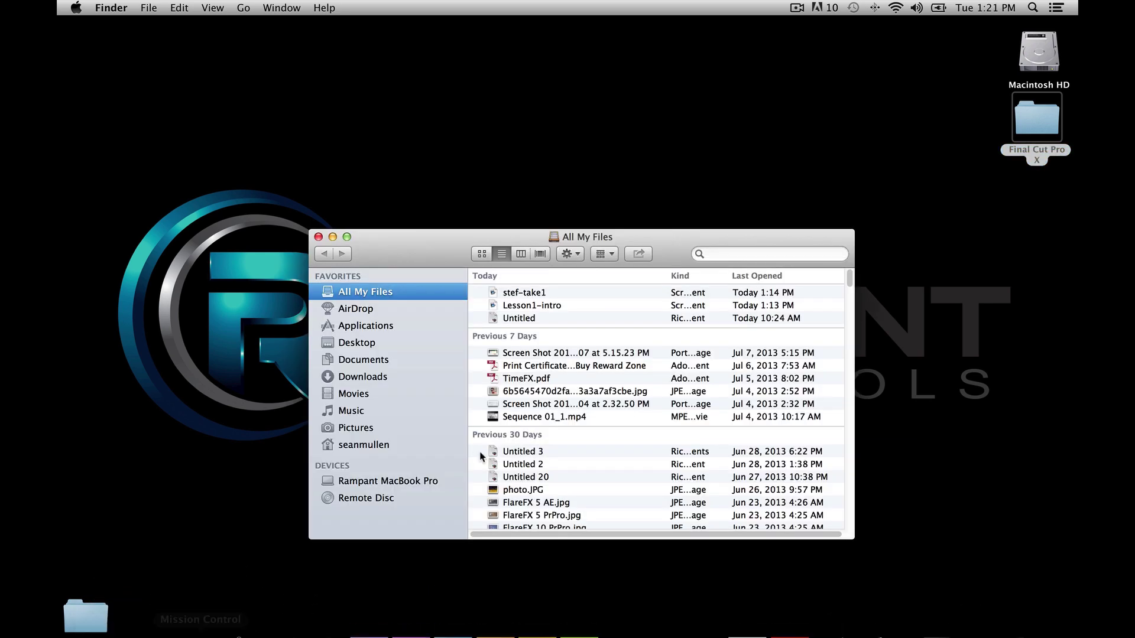
click(368, 327)
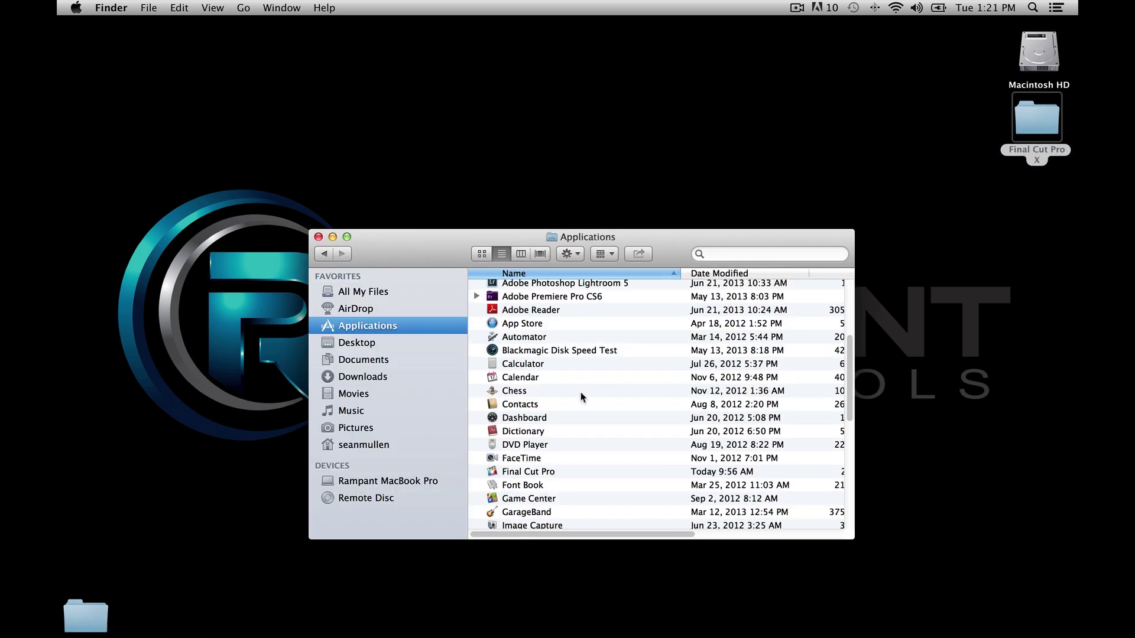
click(530, 473)
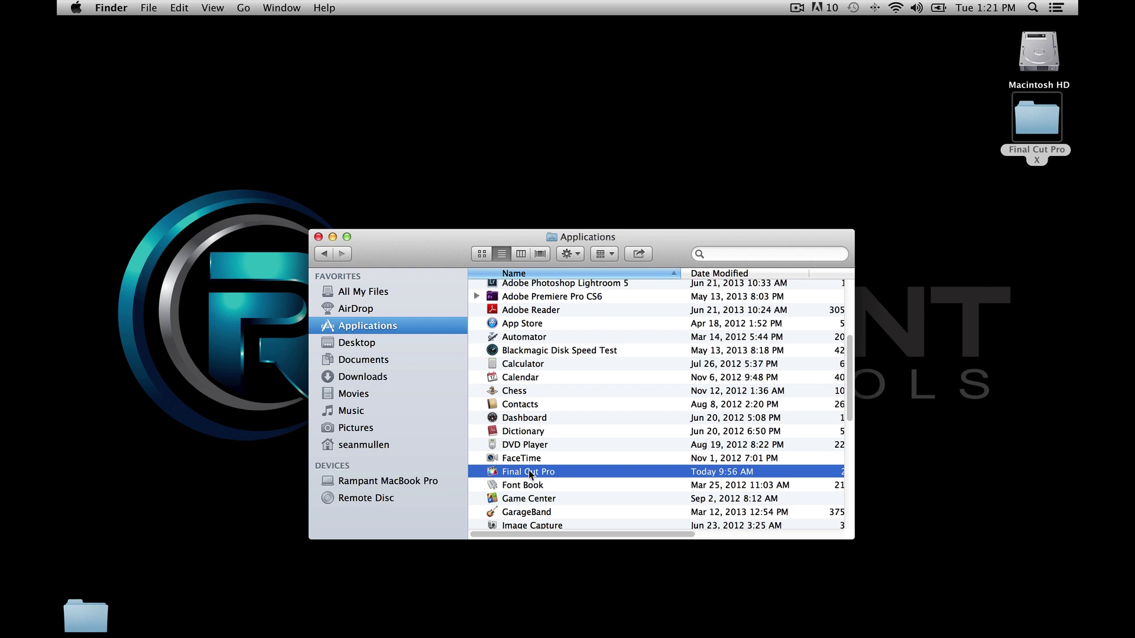
click(318, 236)
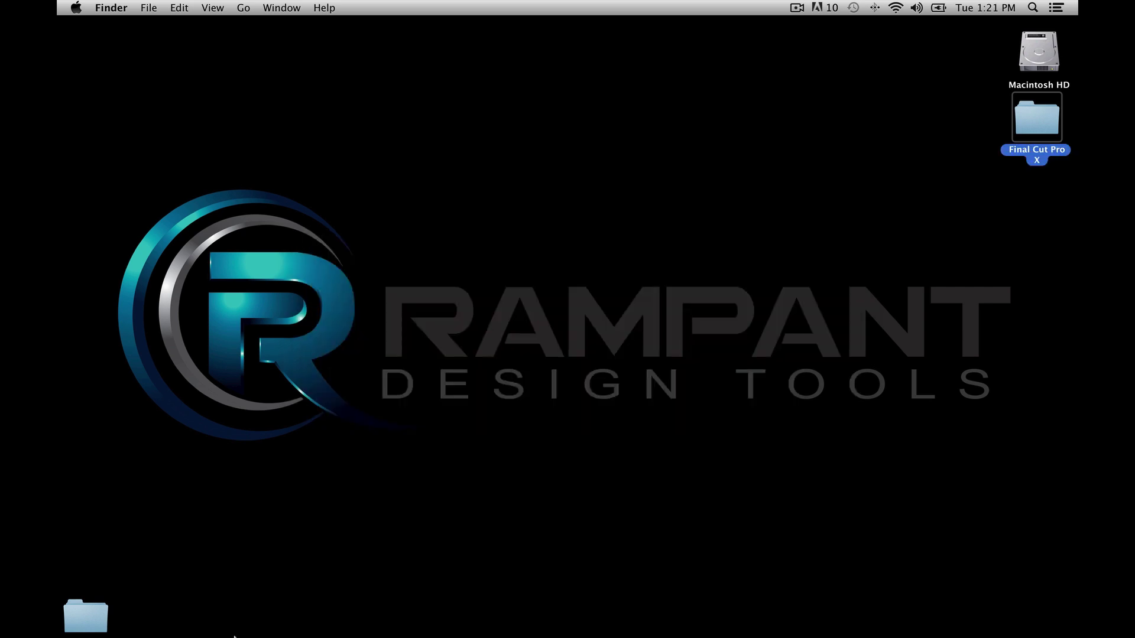
Show Final Cut Pro among the applications in Launchpad, and return to the desktop
mouse_move(204, 633)
click(159, 609)
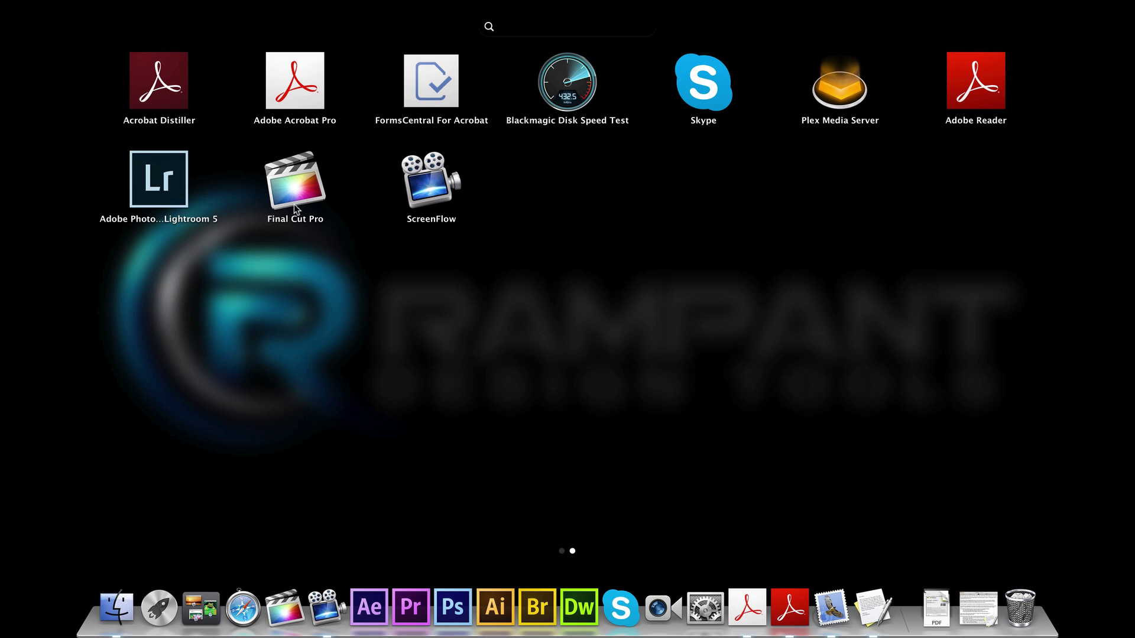
click(539, 397)
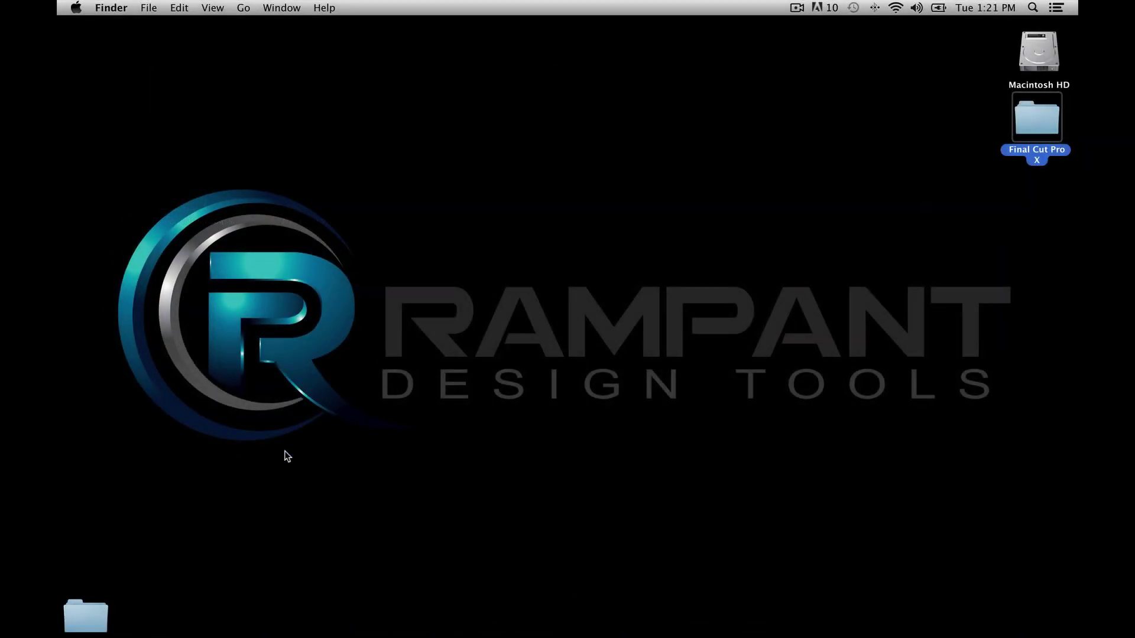
Find Final Cut Pro in the Applications folder again and launch the program
mouse_move(216, 621)
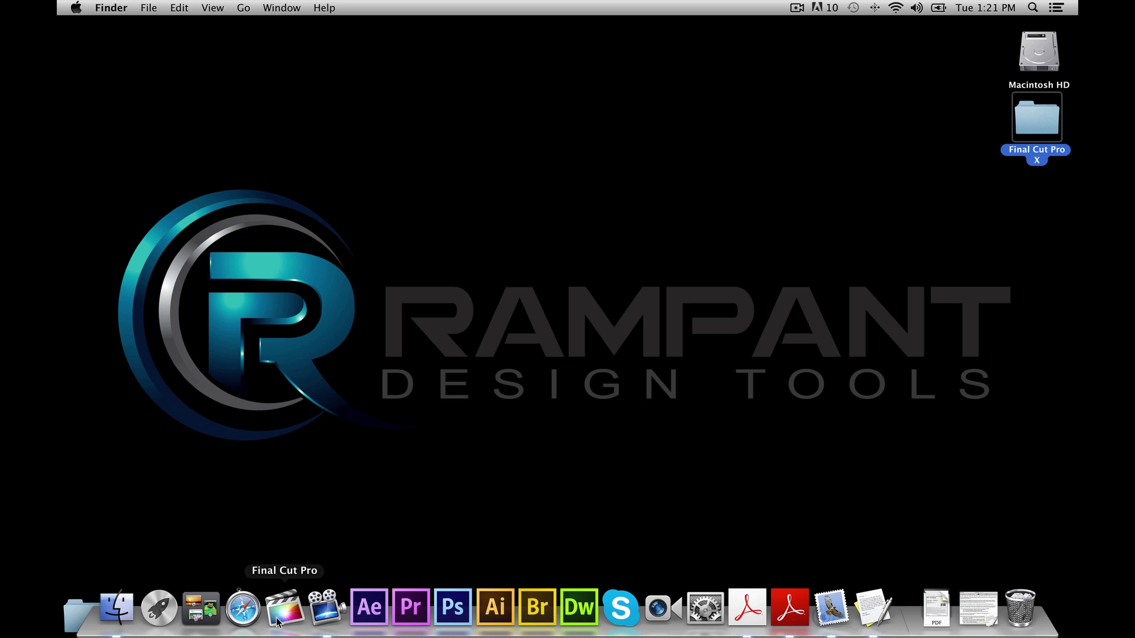
click(117, 609)
click(359, 328)
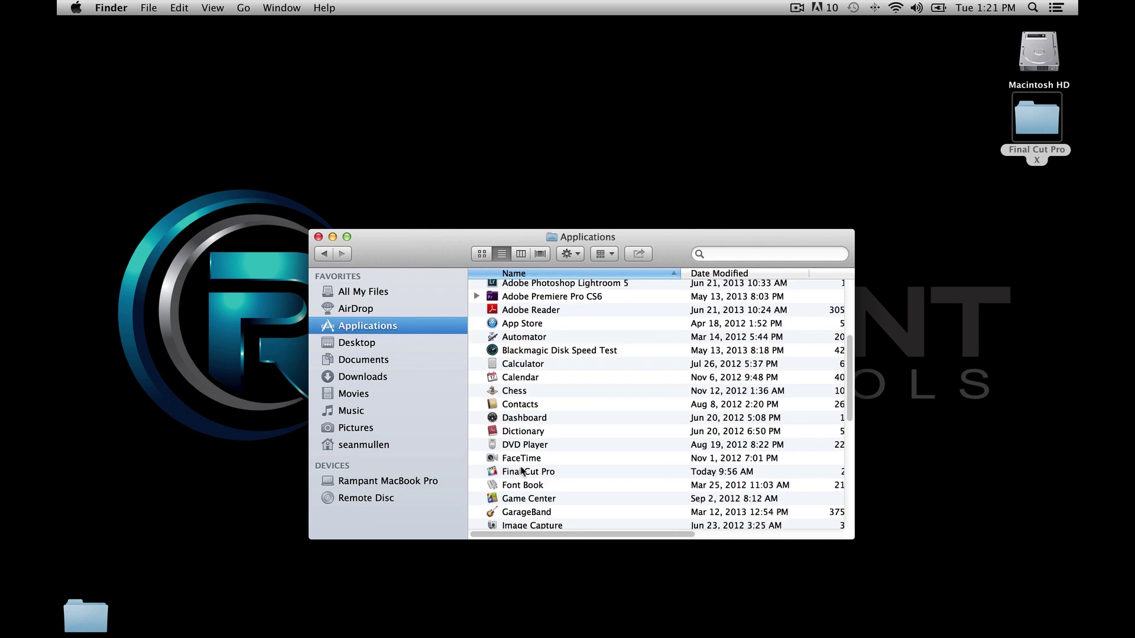
click(511, 472)
mouse_move(511, 473)
mouse_down()
mouse_move(331, 626)
mouse_move(256, 604)
mouse_move(396, 611)
mouse_move(523, 469)
mouse_up()
mouse_move(325, 615)
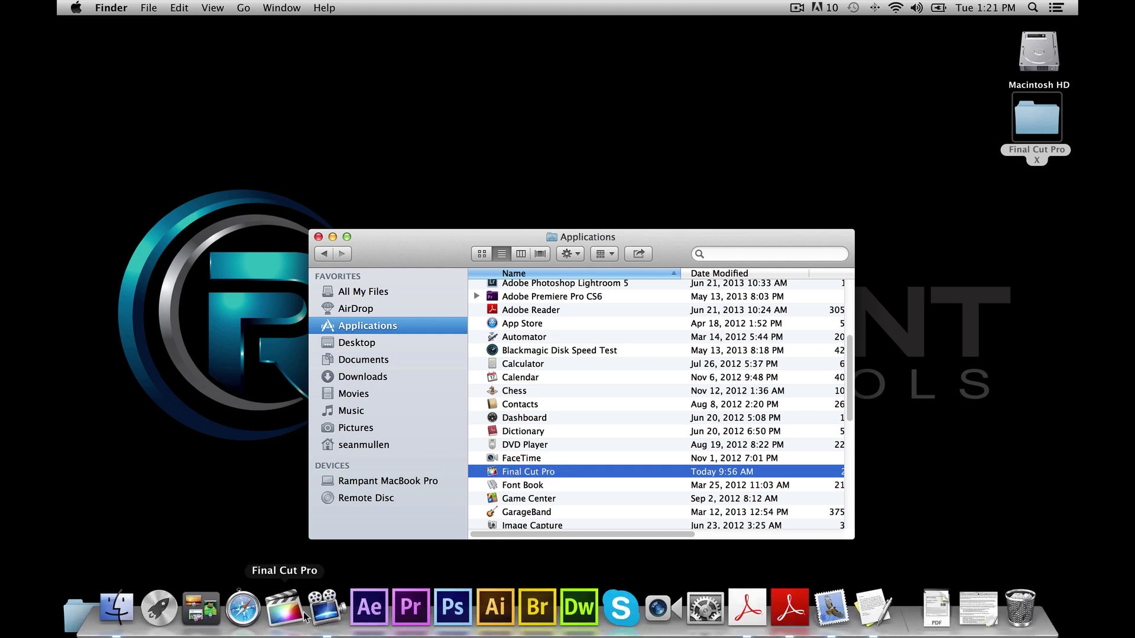
click(286, 609)
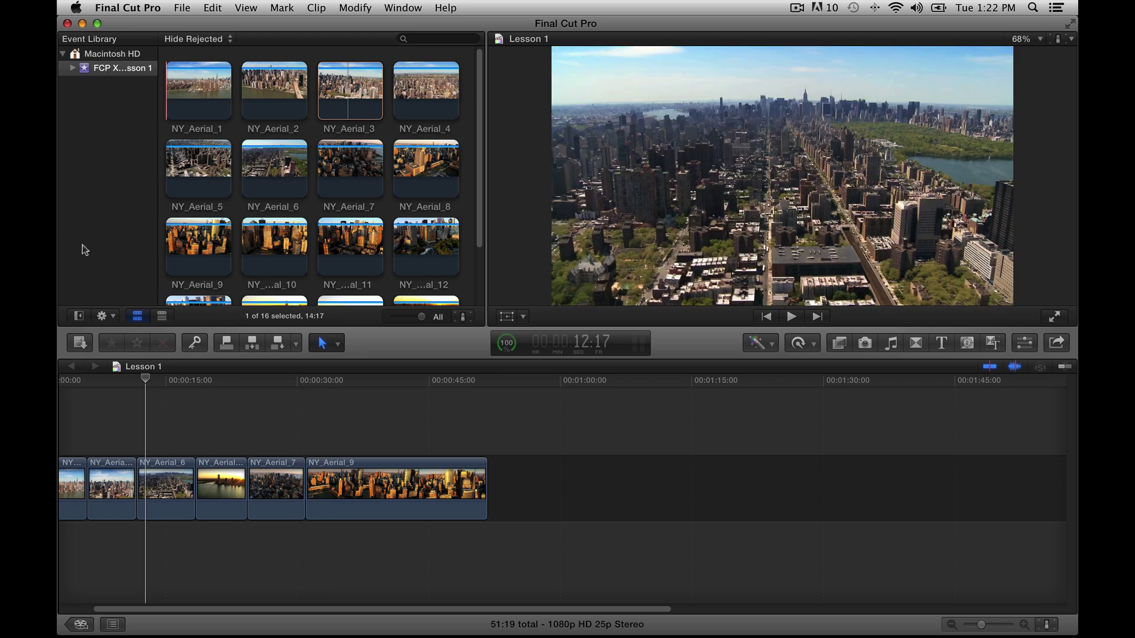
click(130, 90)
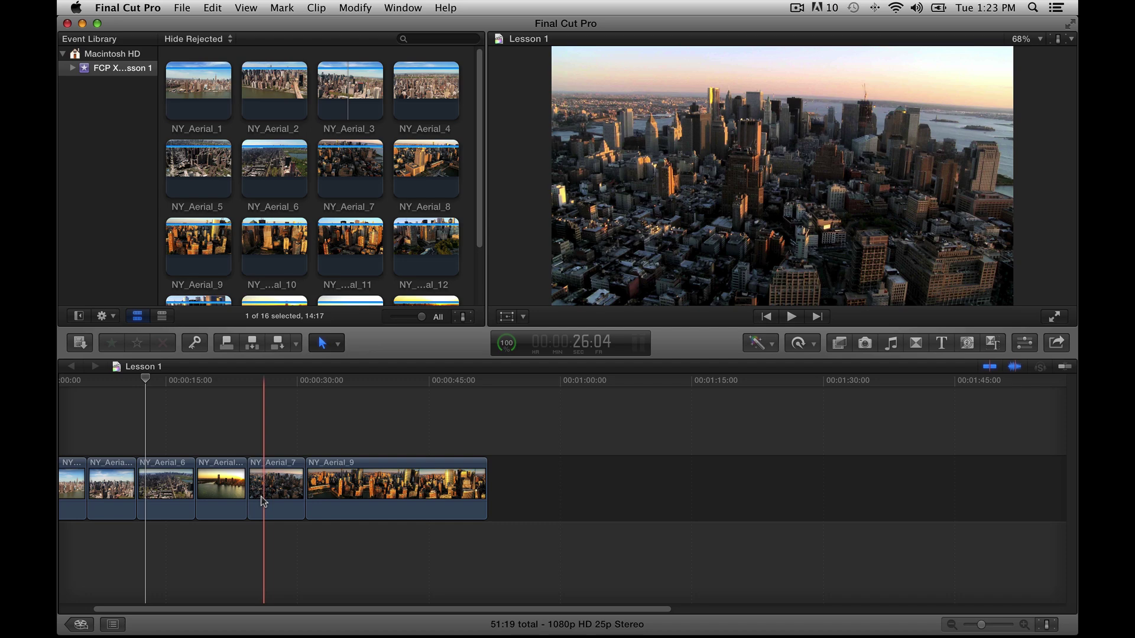
click(472, 290)
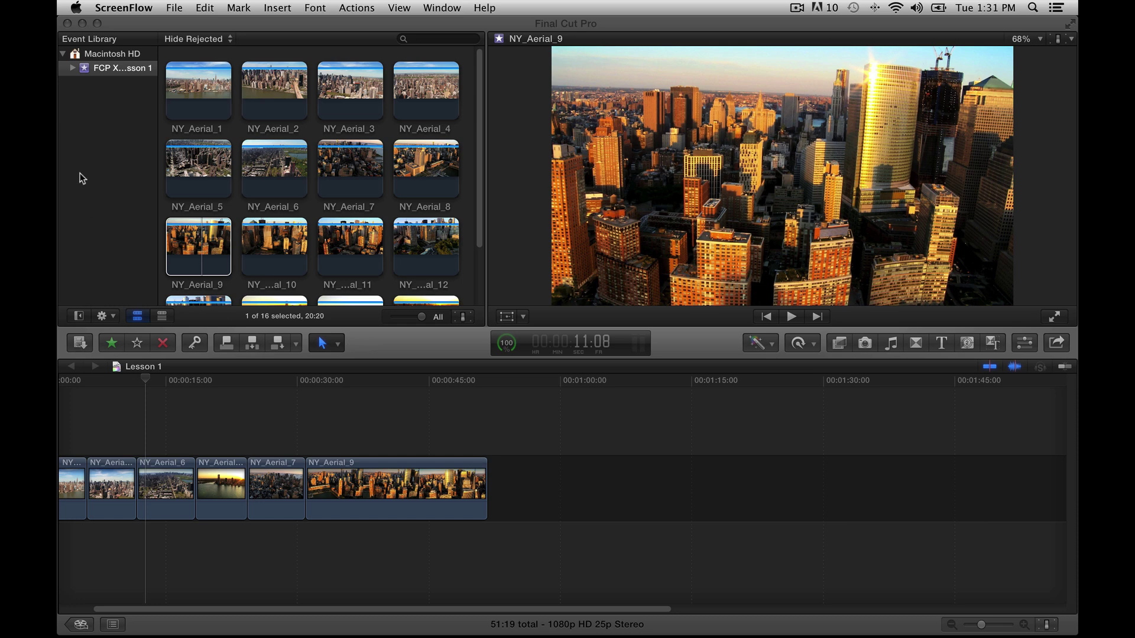
View the Media Import window with its cameras, devices and favorites, and close it
click(79, 346)
click(82, 344)
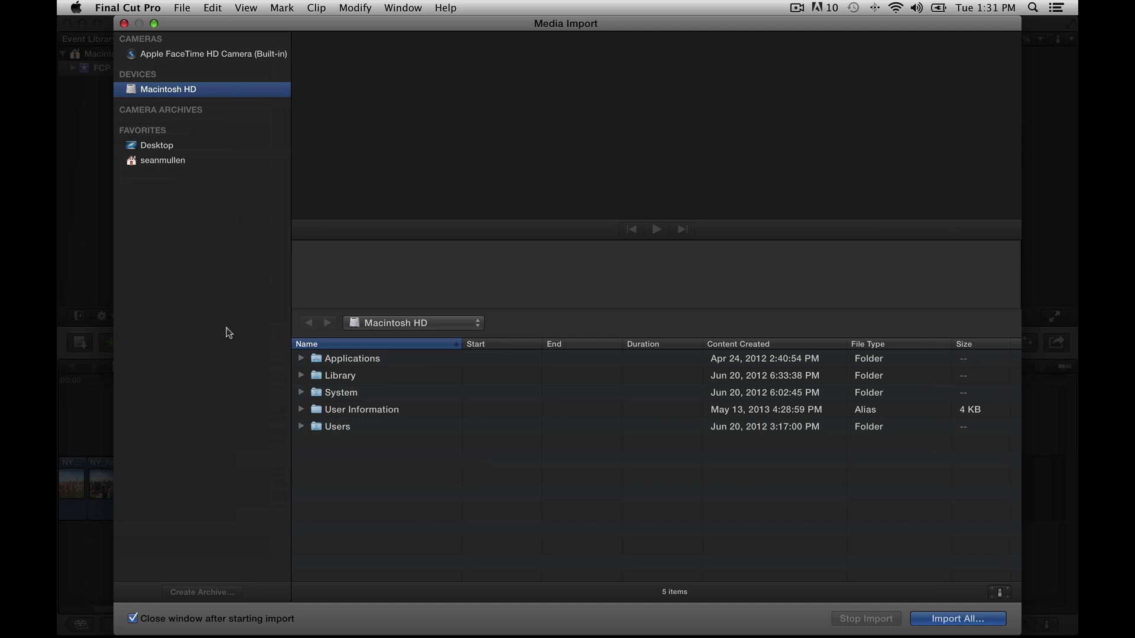
click(123, 24)
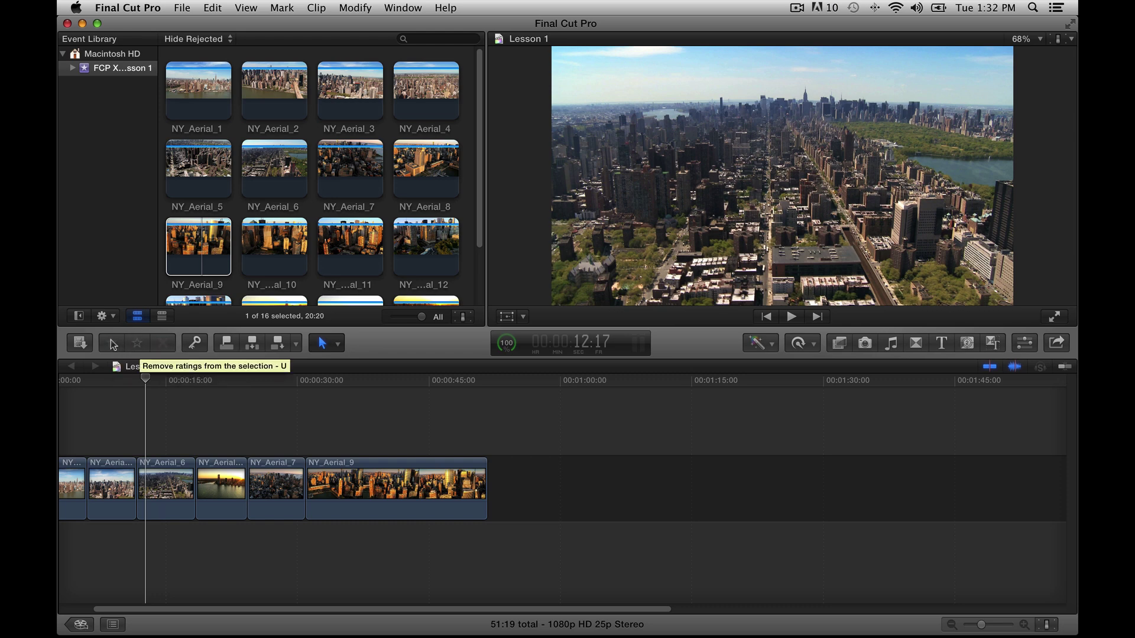
Select the NY_Aerial_9 clip in the event browser and check its assigned keywords in the keyword editor
click(206, 227)
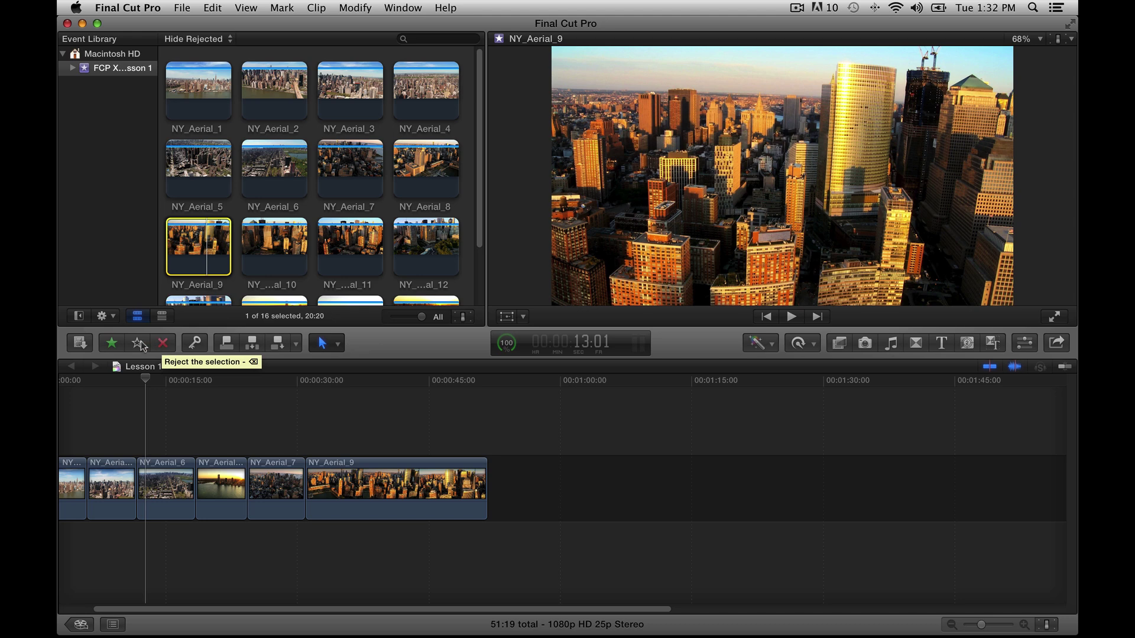
click(195, 344)
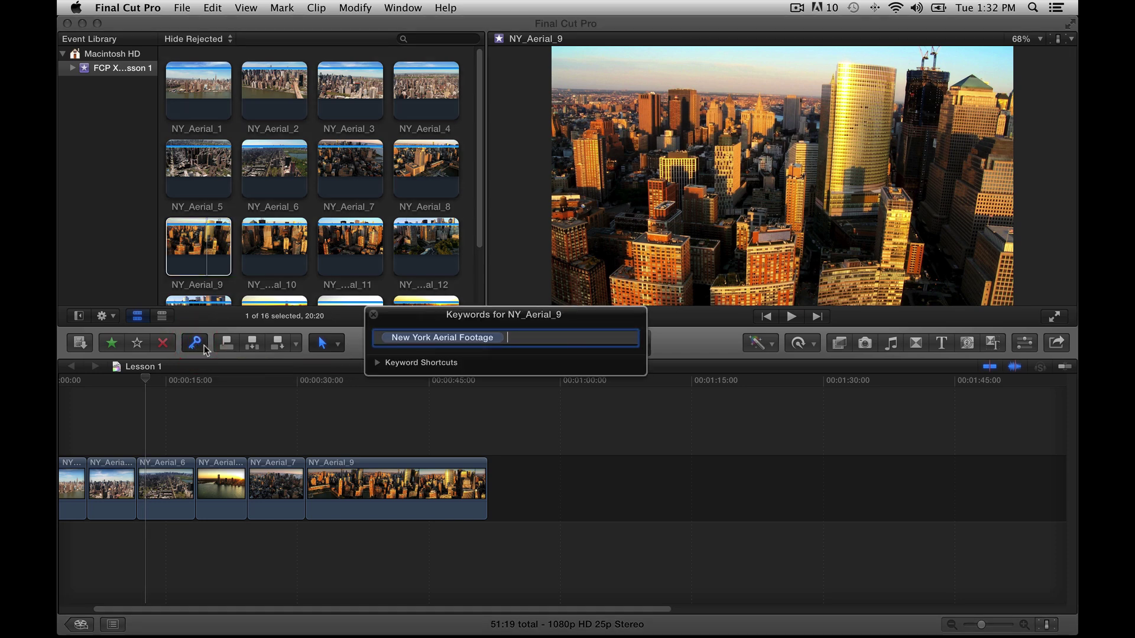
click(199, 347)
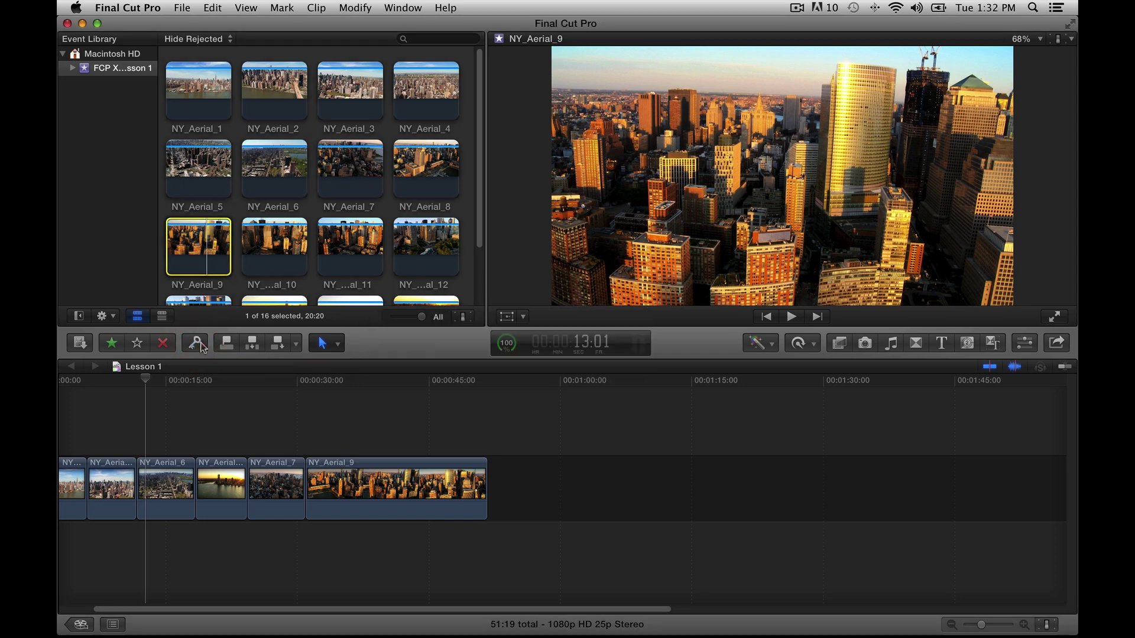
View the list of timeline editing tools, from Select to Hand, keeping the current tool
click(338, 344)
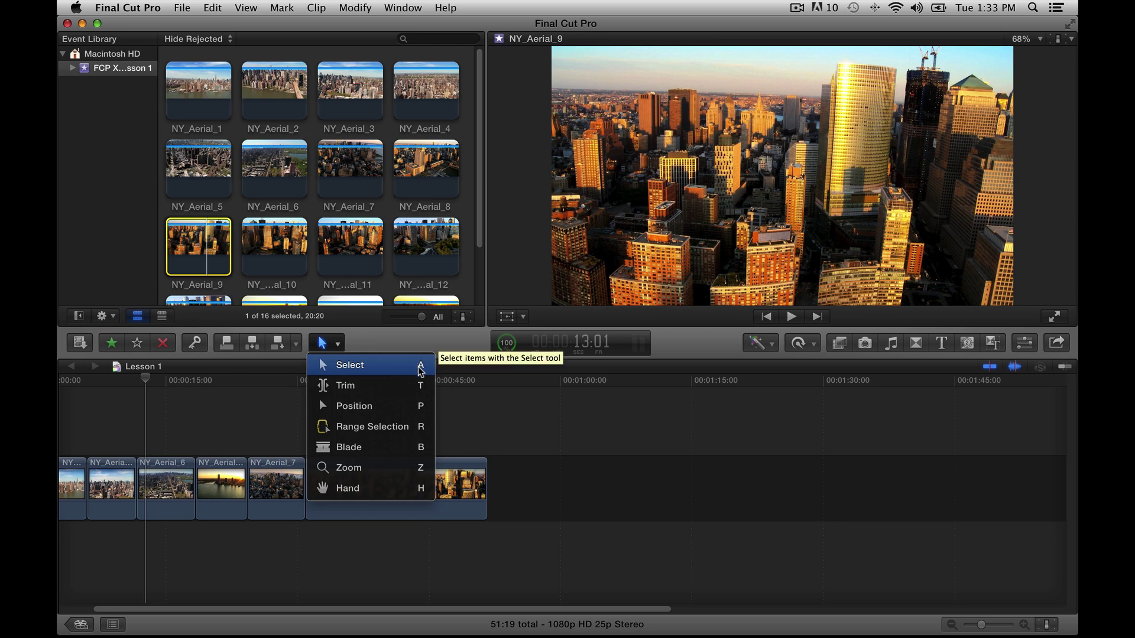
click(367, 340)
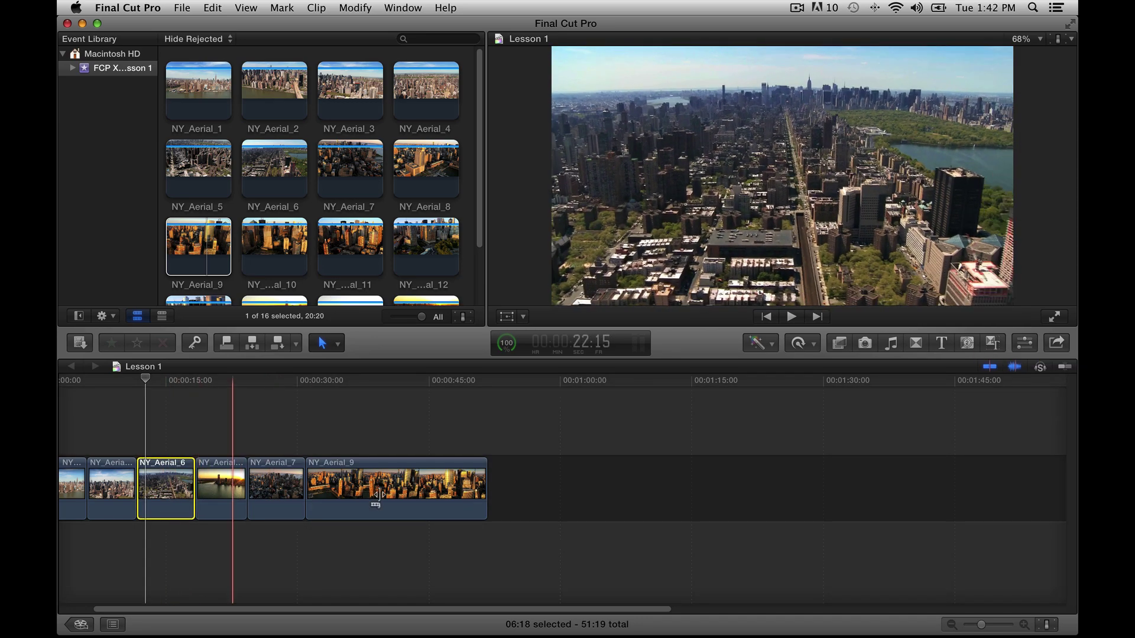
Select the sunset clip in the timeline and preview the Artifacts effect on it in the Effects browser, closing the browser without applying it
click(211, 494)
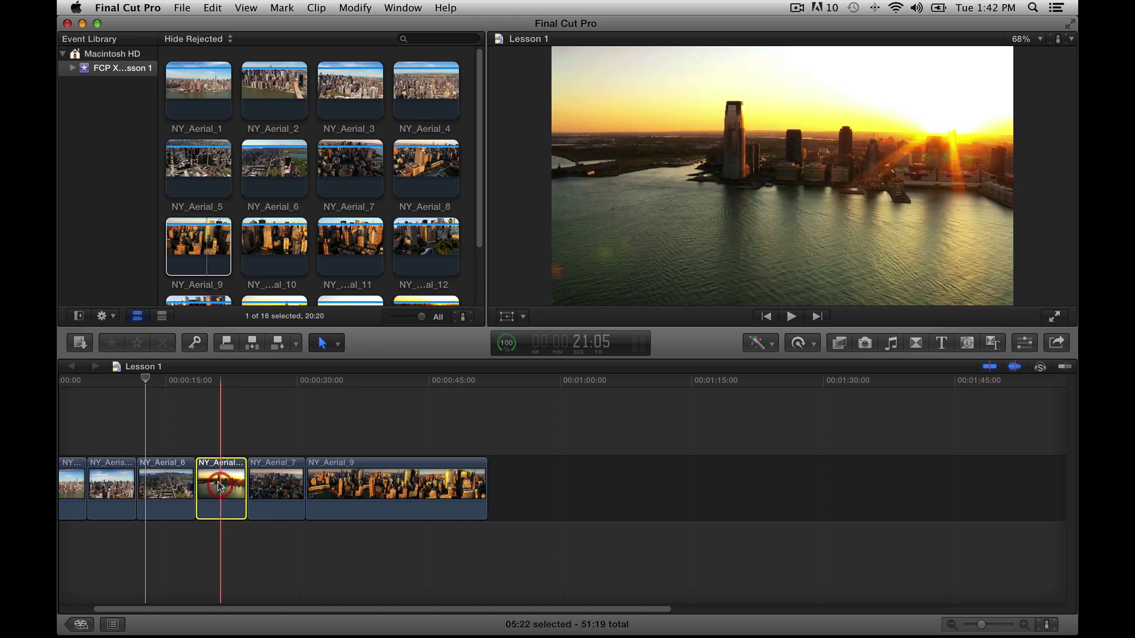
click(840, 345)
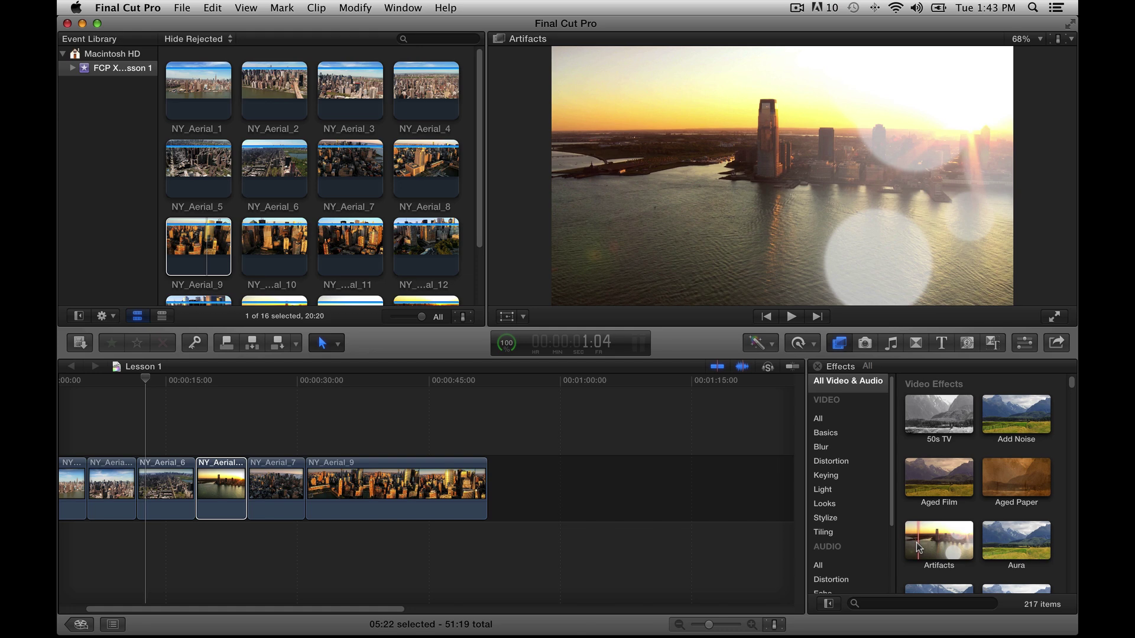
click(837, 344)
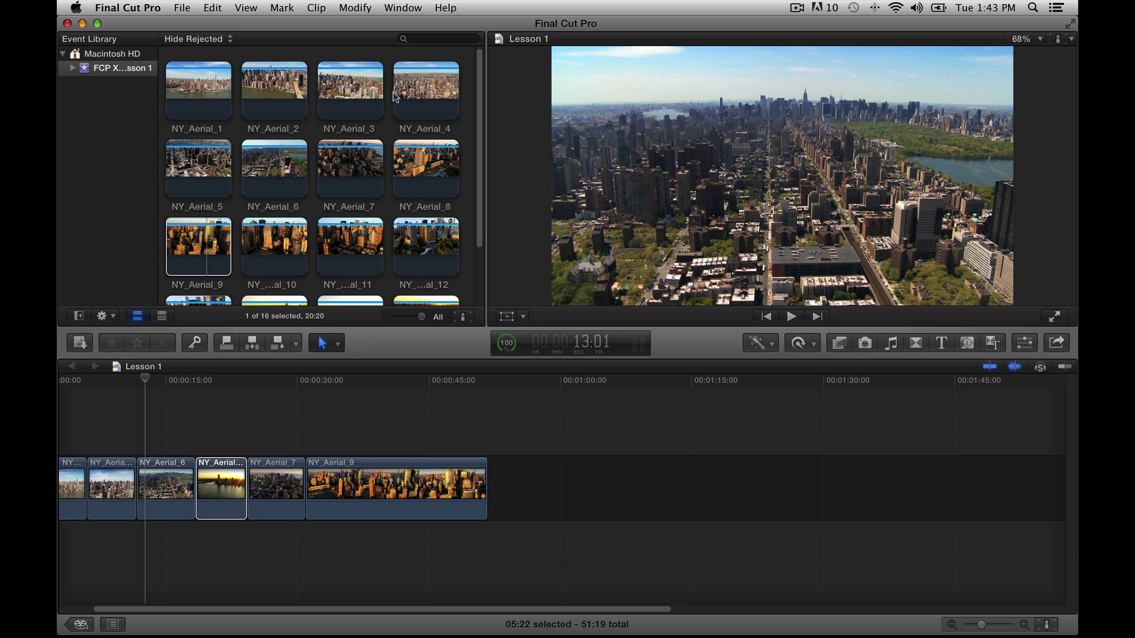
Review the commands for showing and hiding the parts of the workspace, including the Media Browser
click(399, 8)
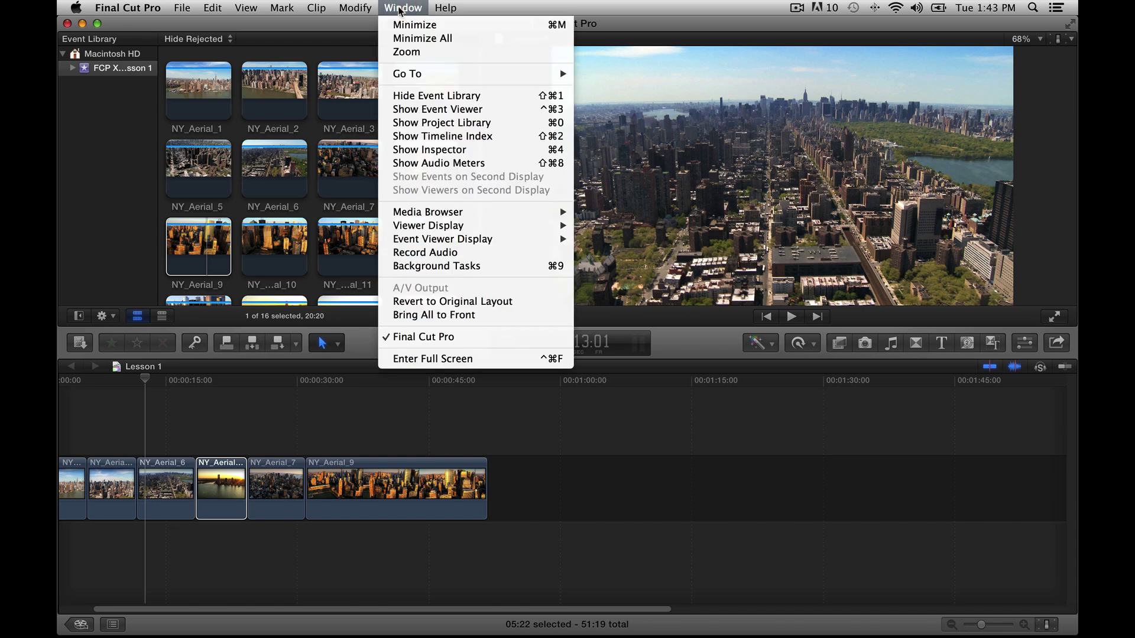
mouse_move(450, 215)
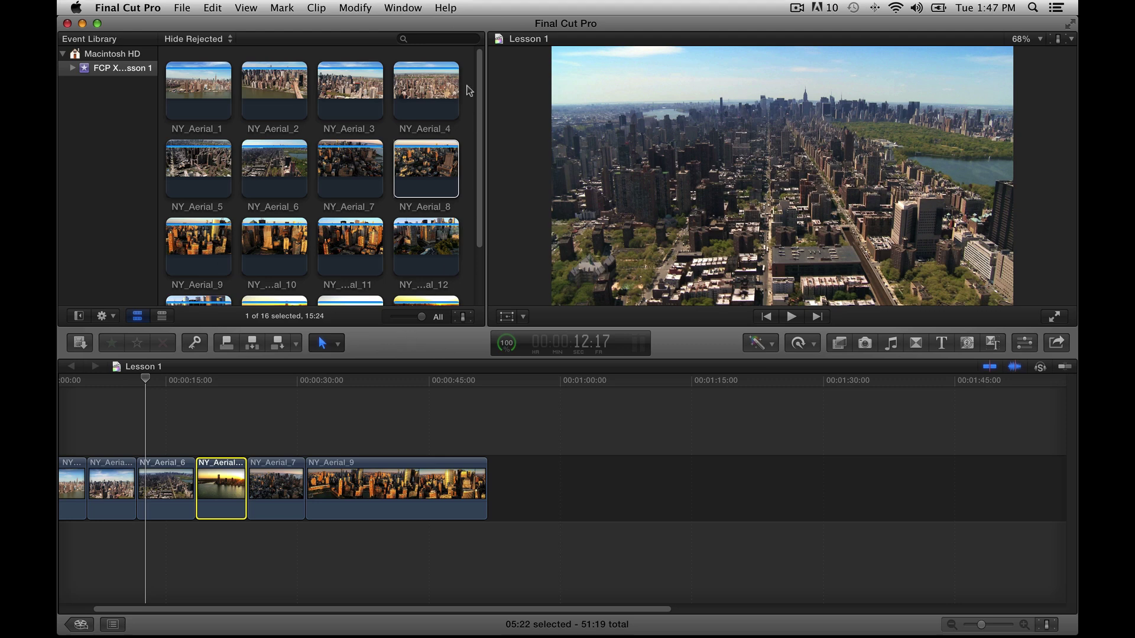
Examine the shortcut commands for the NY_Aerial_4 clip and the event browser background, including the clip arranging options
click(398, 150)
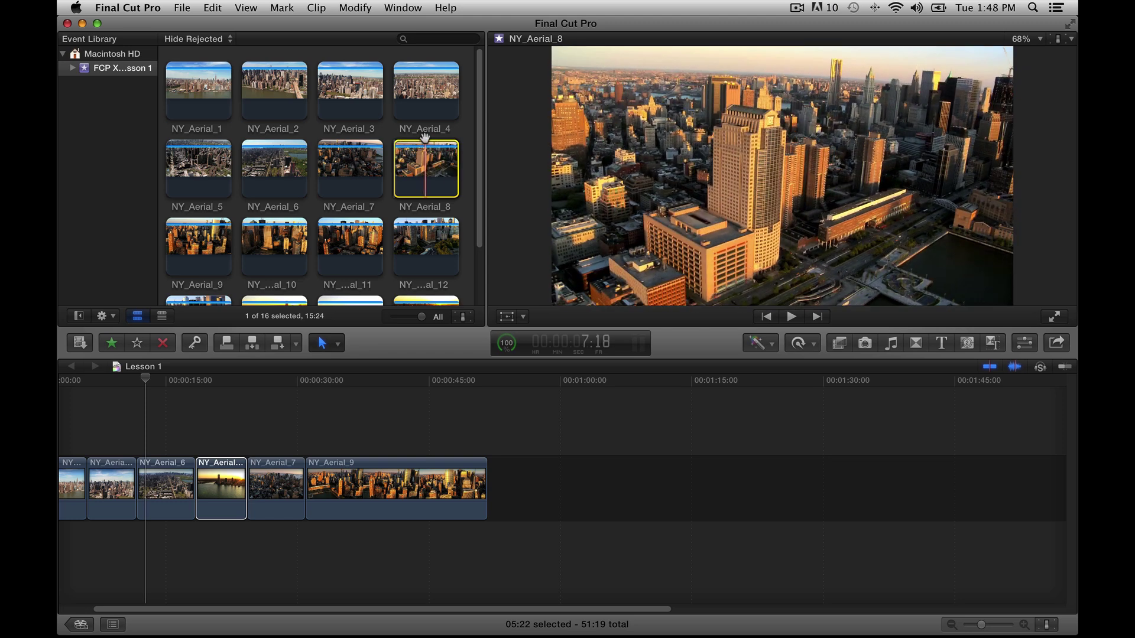
right_click(469, 125)
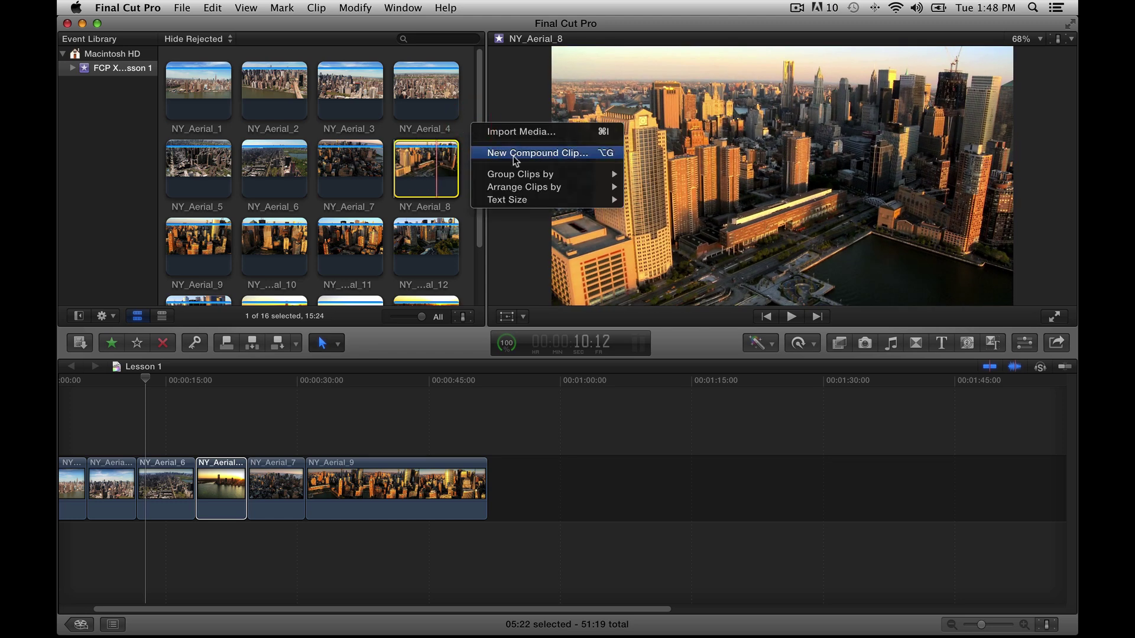
right_click(463, 126)
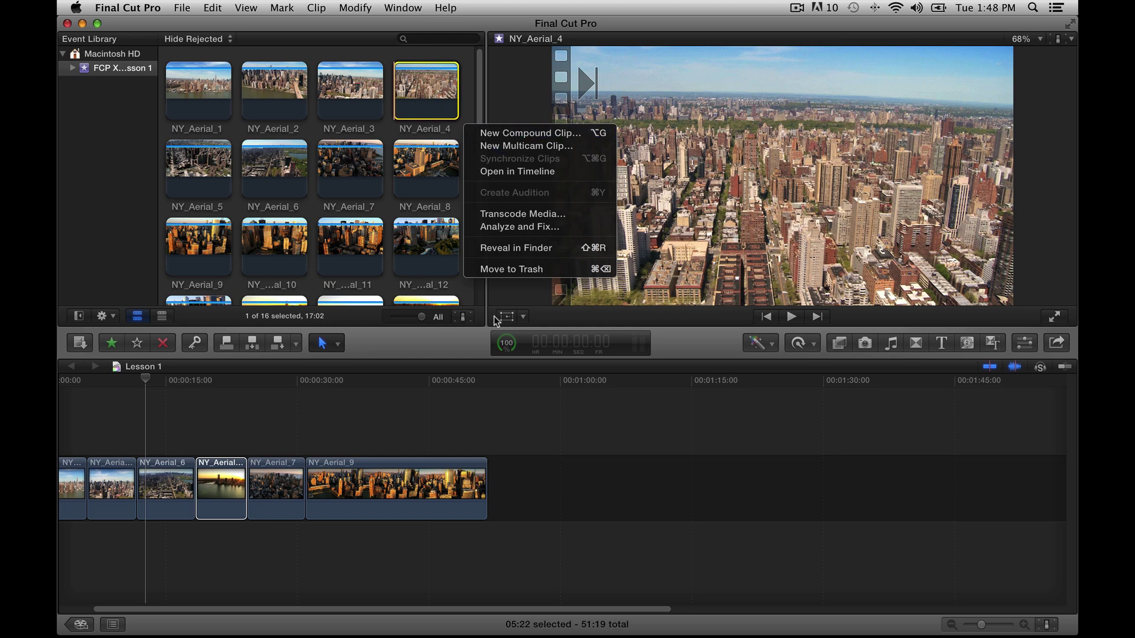
click(464, 127)
right_click(465, 126)
mouse_move(522, 176)
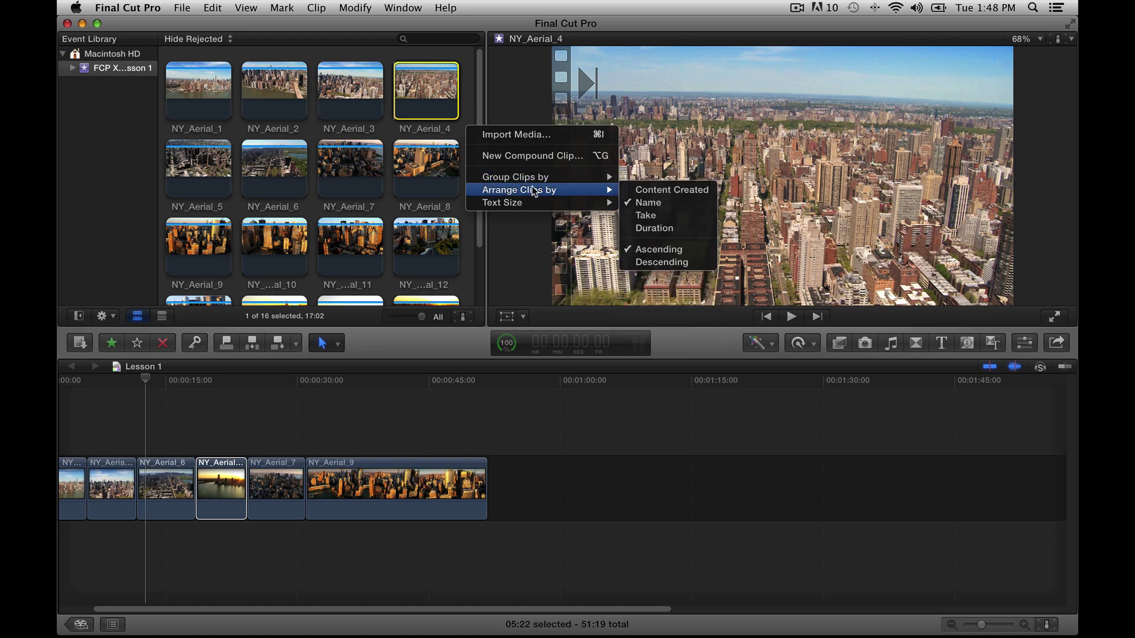
click(468, 107)
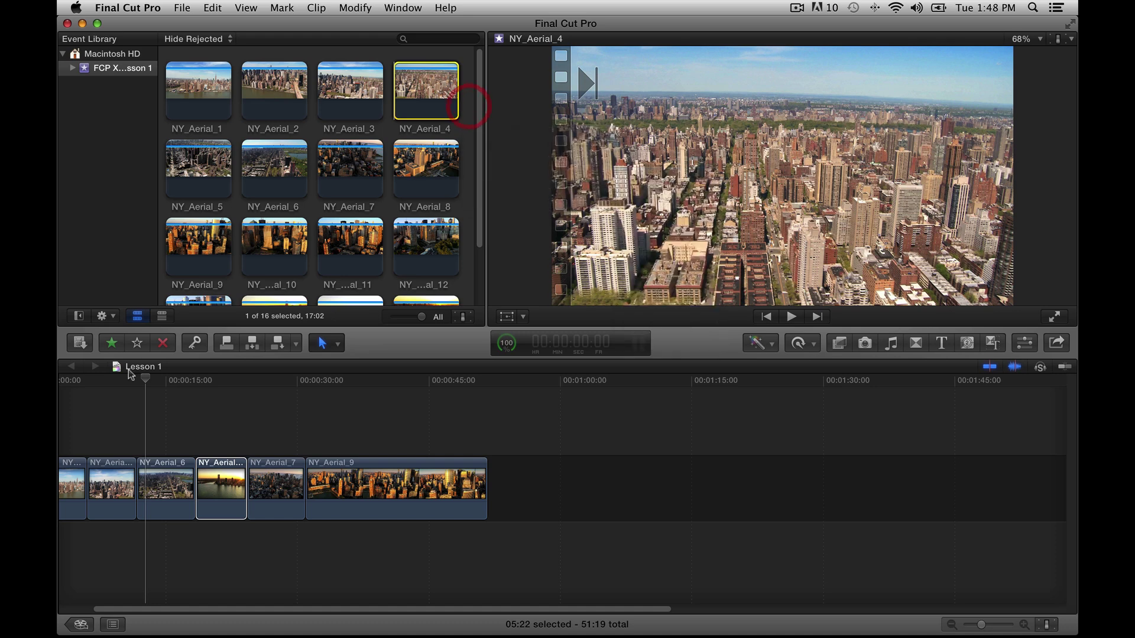
View the Event Library's options for grouping and arranging events and clips
click(110, 317)
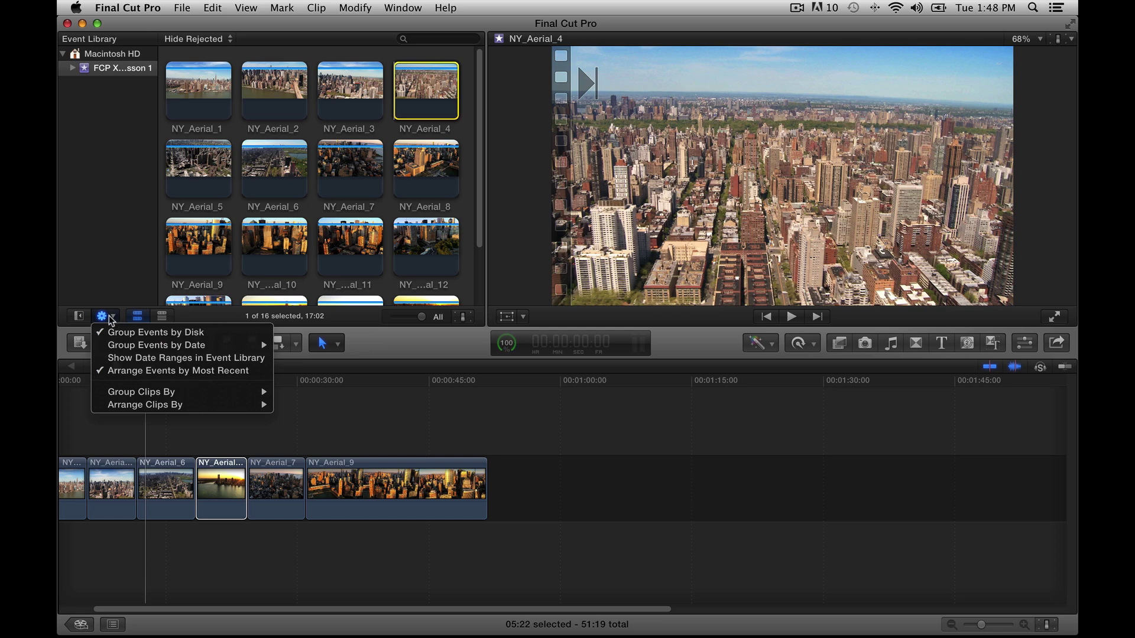
click(465, 211)
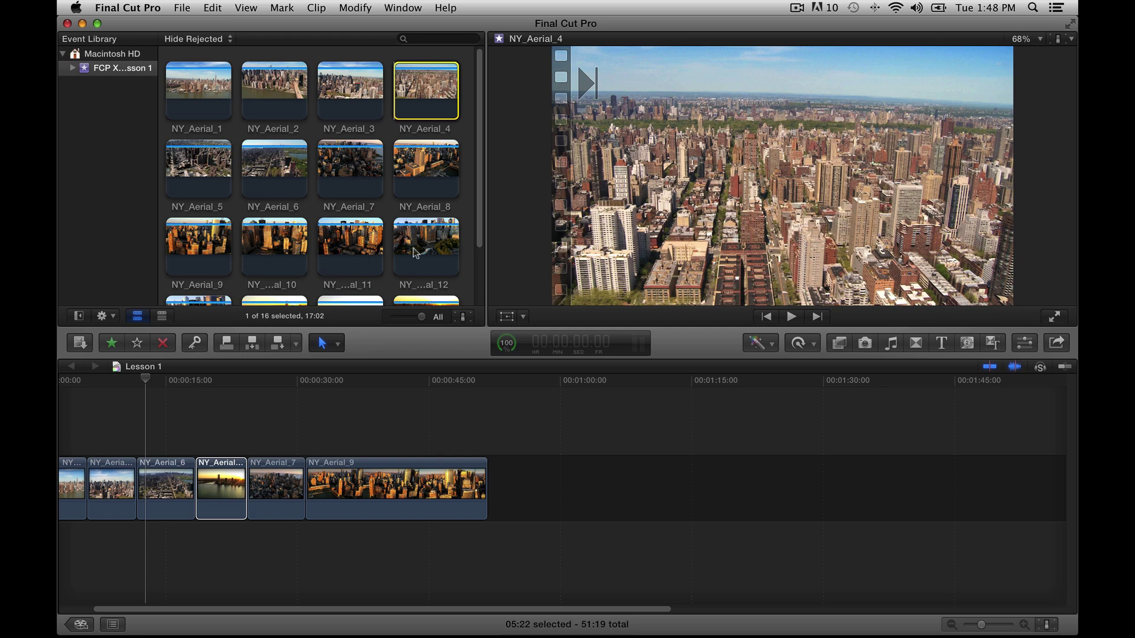
Select the NY_Aerial_4 clip and expand the event browser filmstrips to one thumbnail per ½ second
scroll(476, 135, down, 3)
scroll(480, 117, up, 3)
click(422, 90)
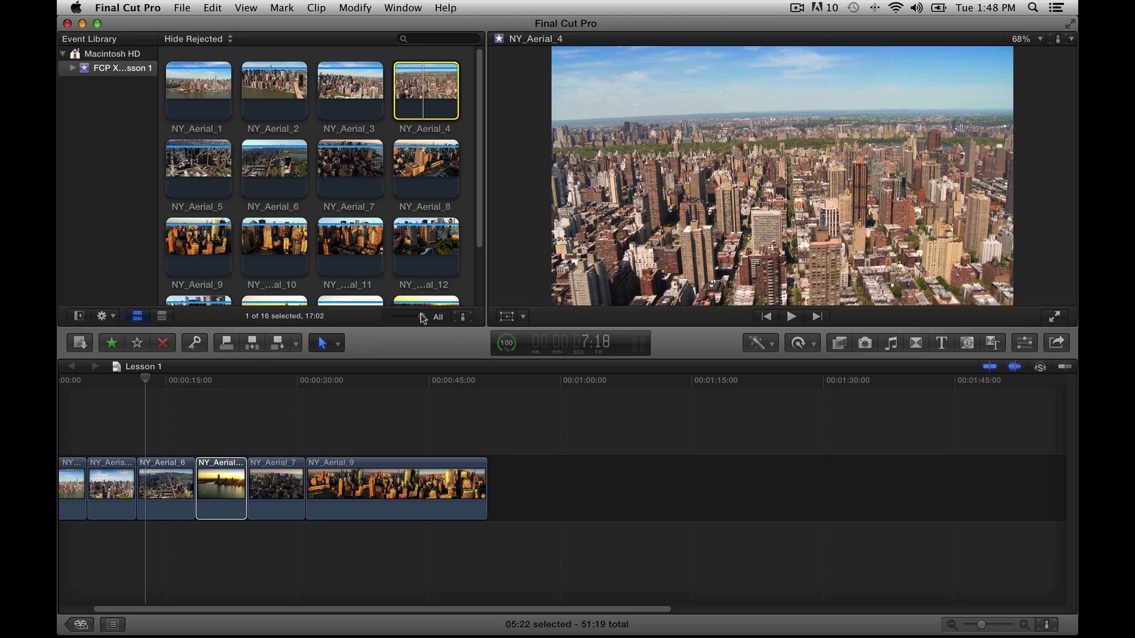
drag(422, 319, 393, 318)
scroll(366, 137, down, 2)
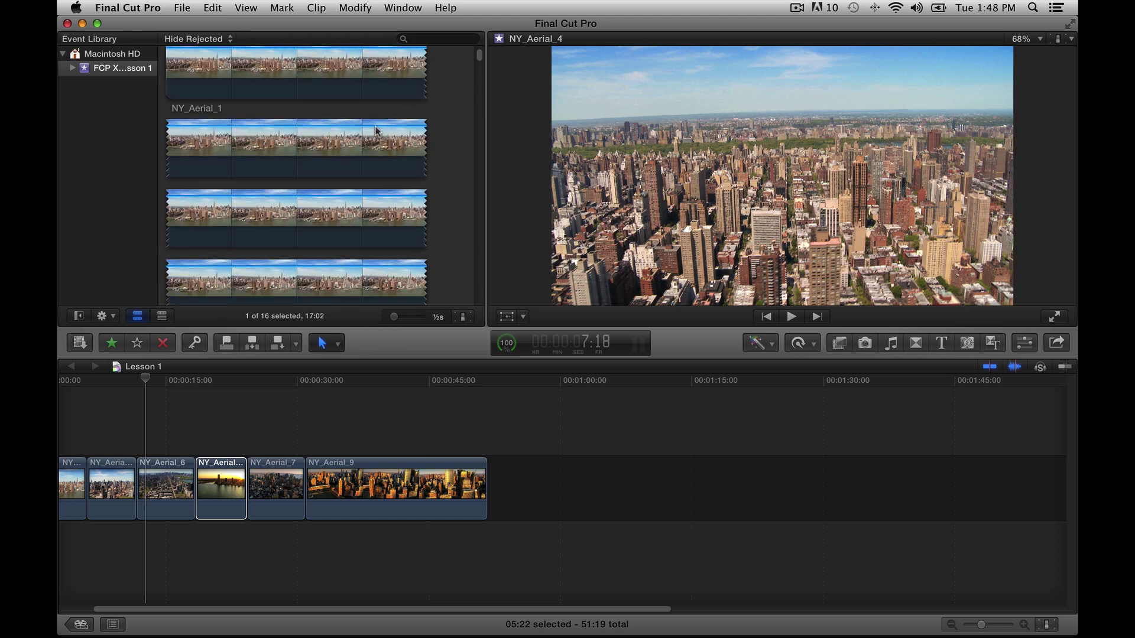
scroll(374, 127, up, 2)
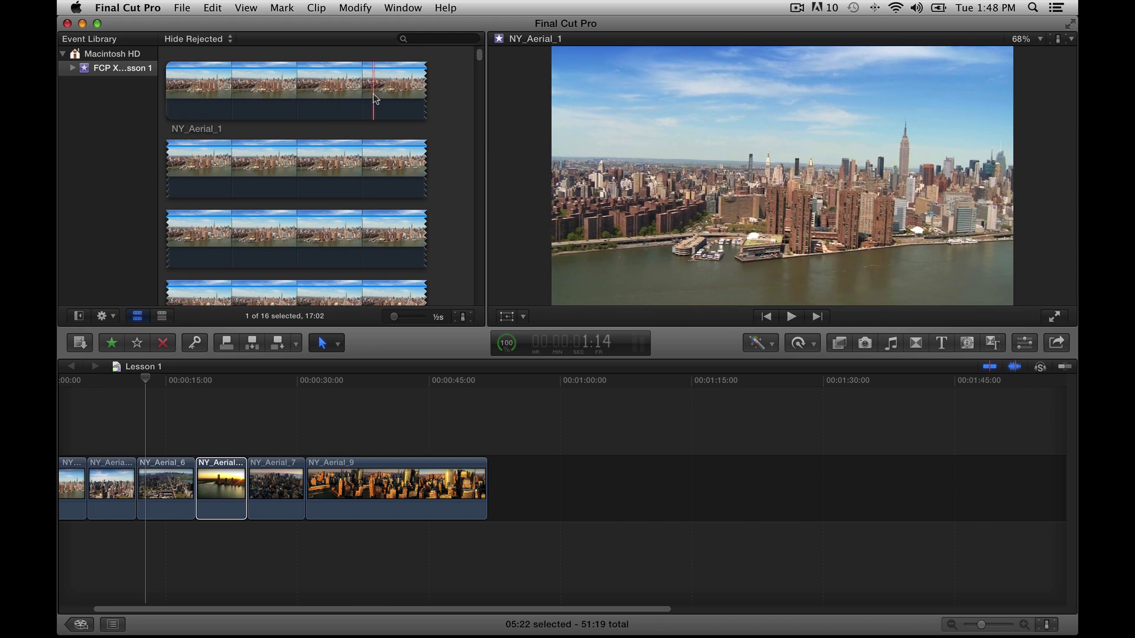
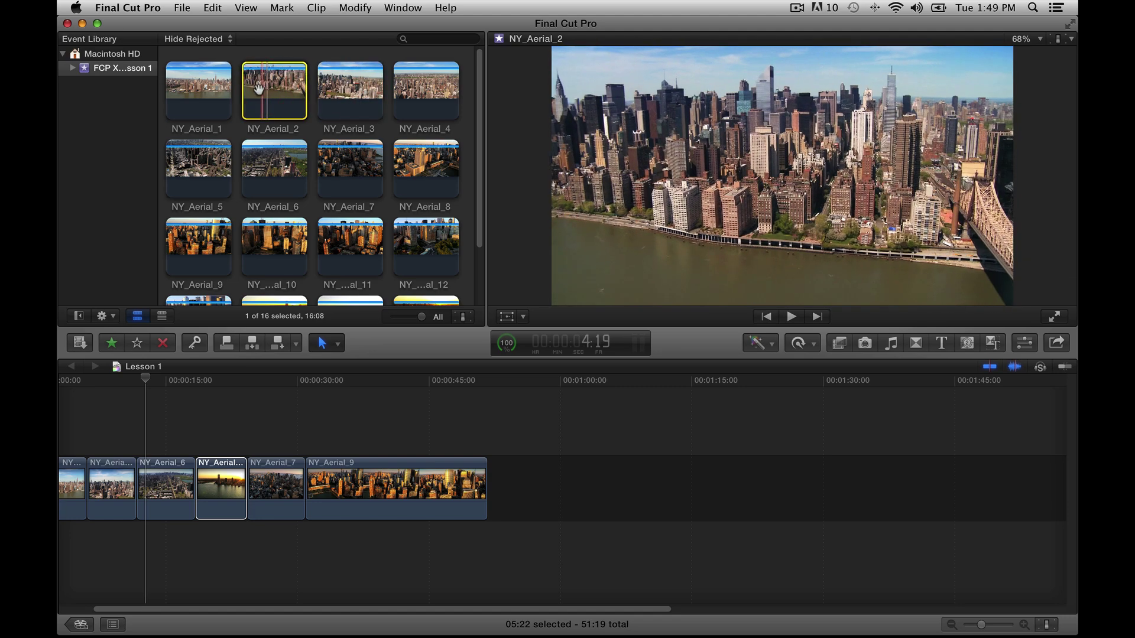
Play the NY_Aerial_1 clip, and toggle video and audio skimming off and back on while skimming NY_Aerial_2
click(186, 90)
key(space)
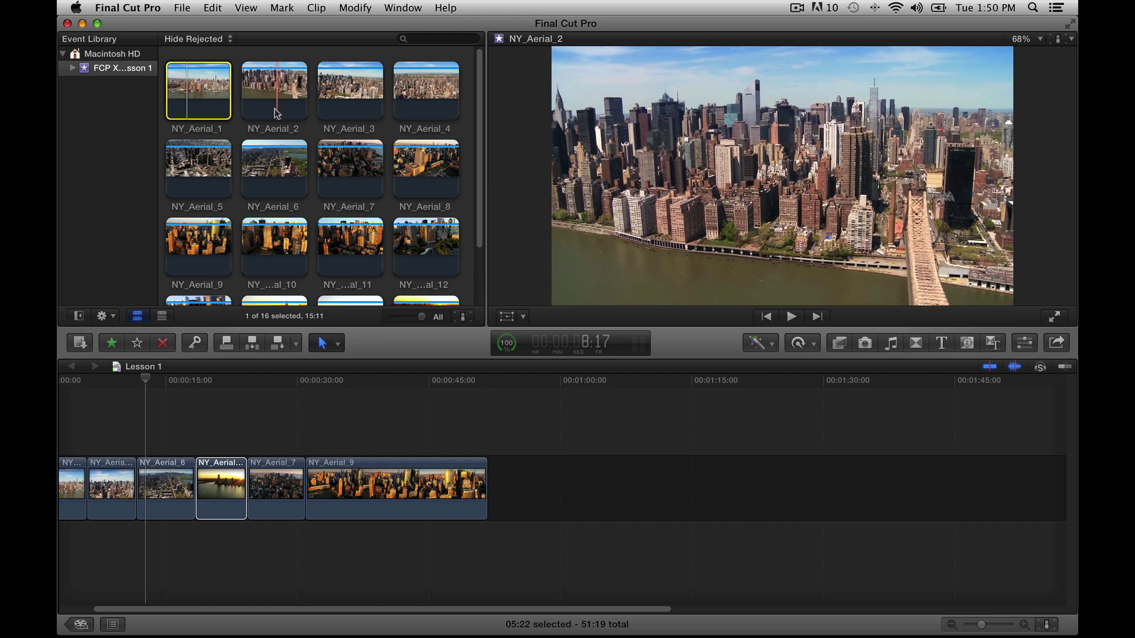
key(s)
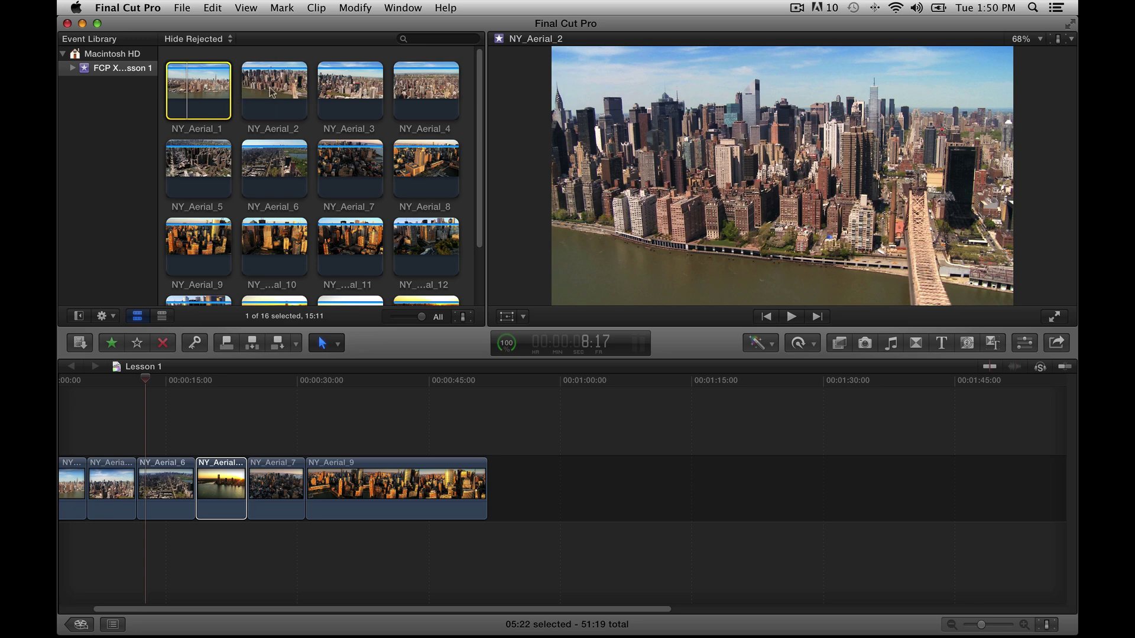
key(s)
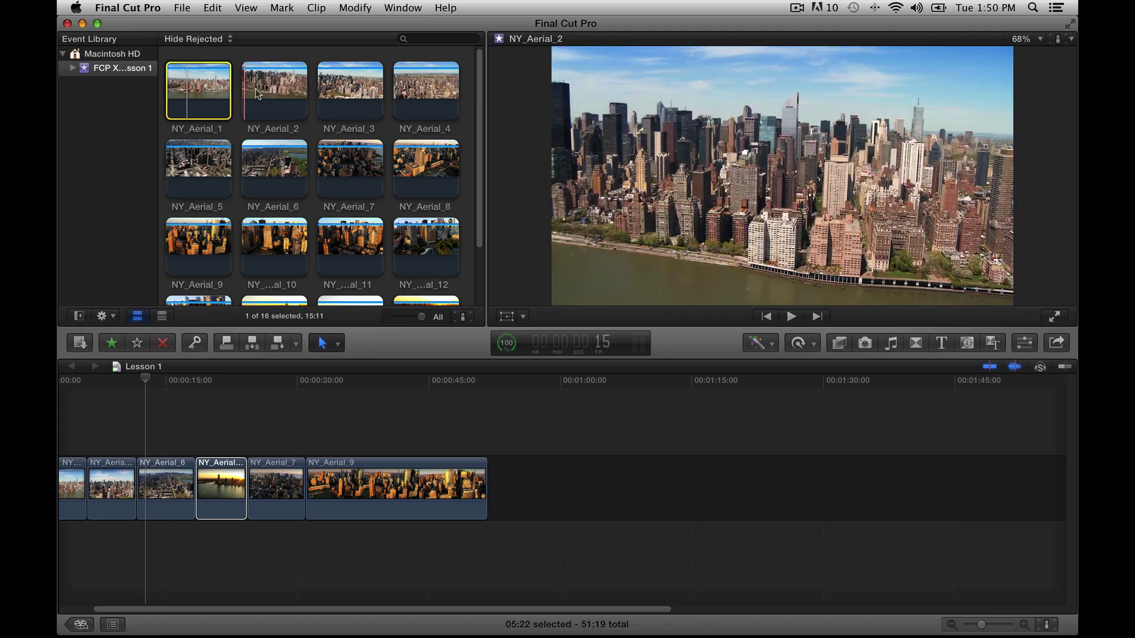
key(shift+s)
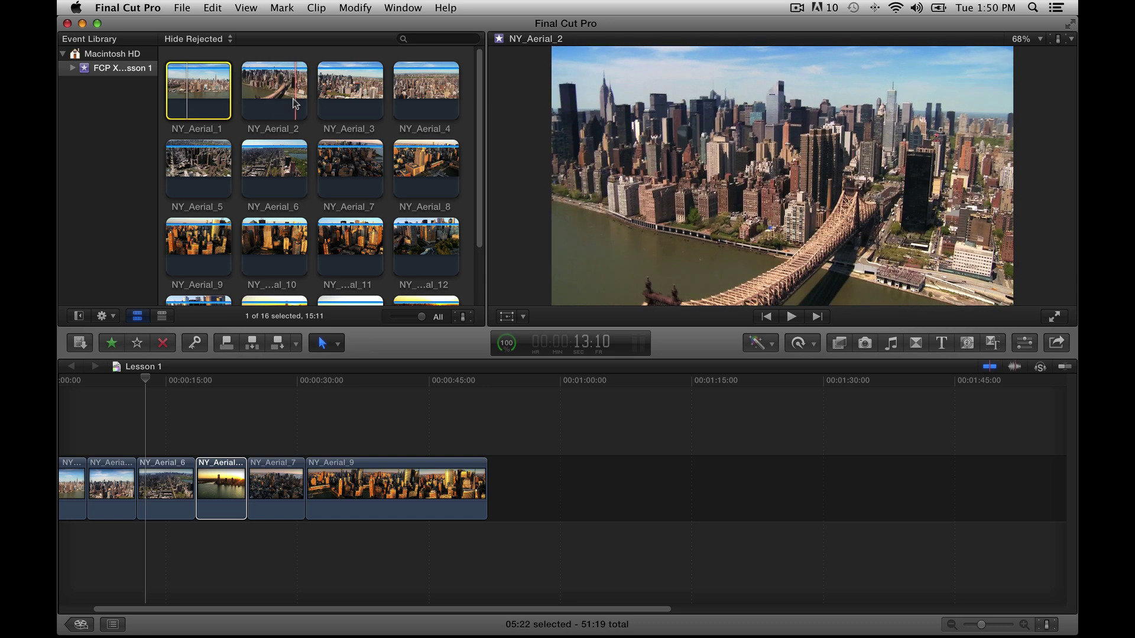
key(shift+s)
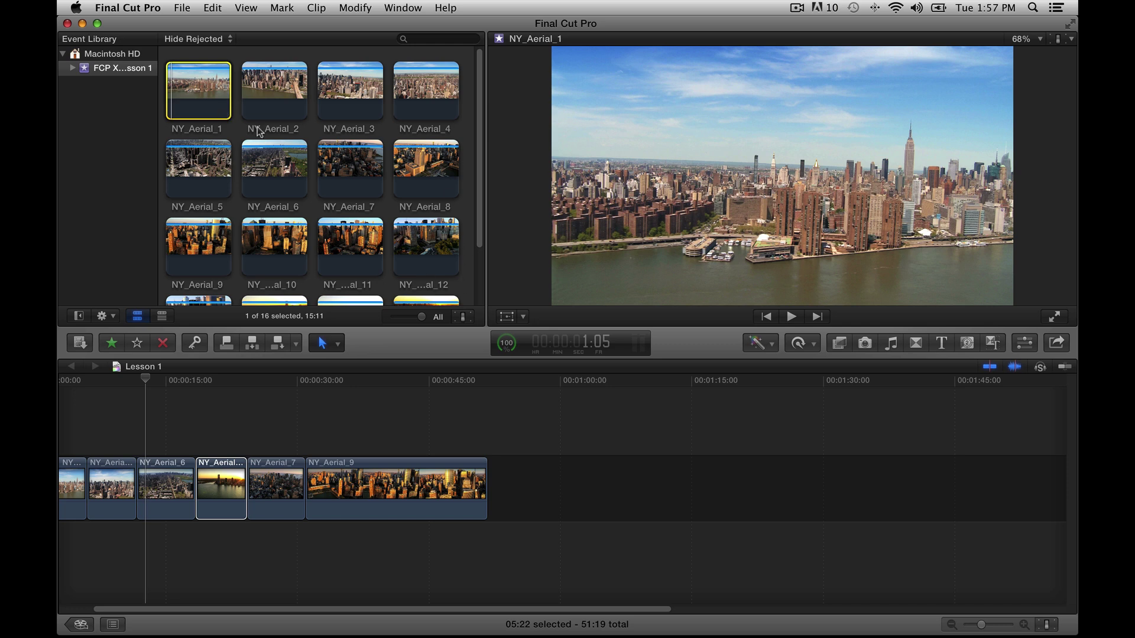
View the event clips as a list, browse the entries and set the playhead near the start of NY_Aerial_1's filmstrip
click(162, 318)
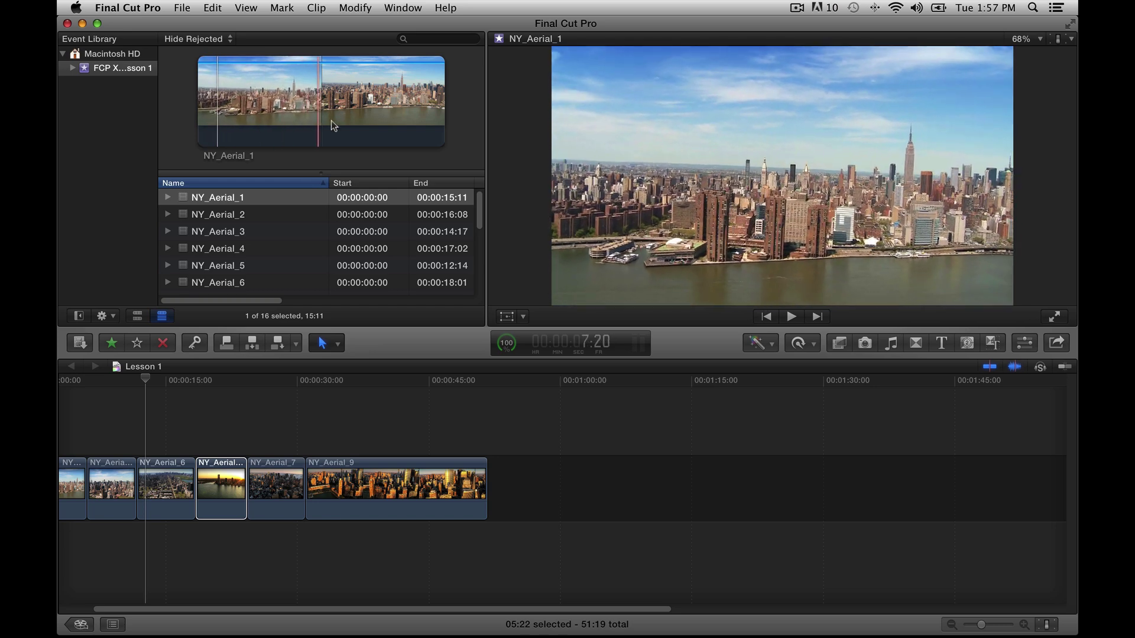
click(211, 197)
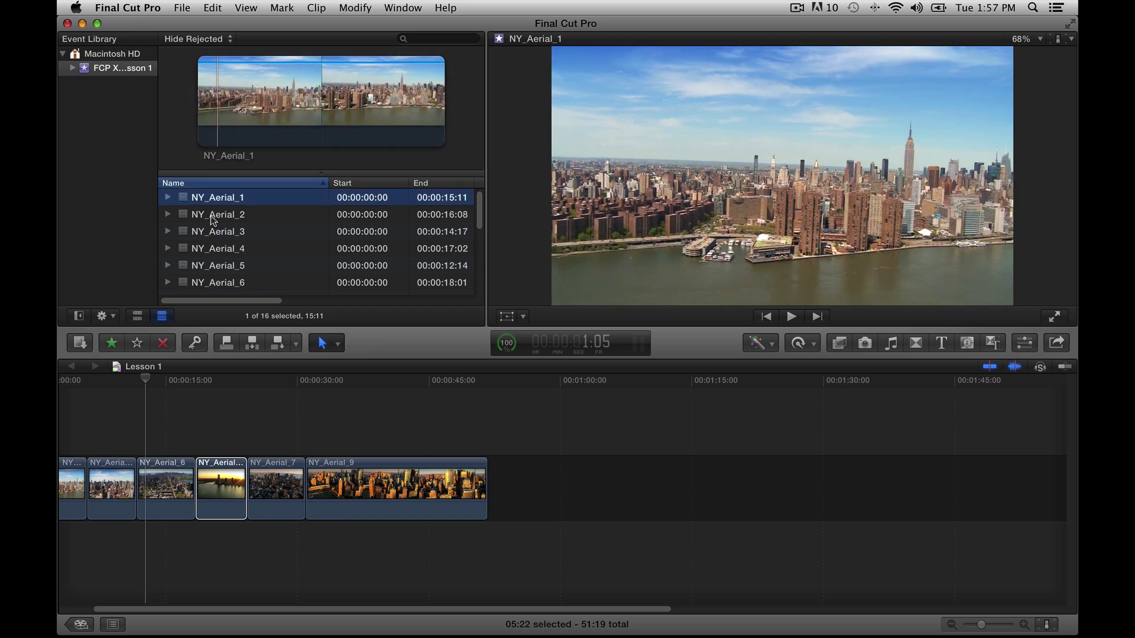
key(Down)
key(Down)
click(211, 201)
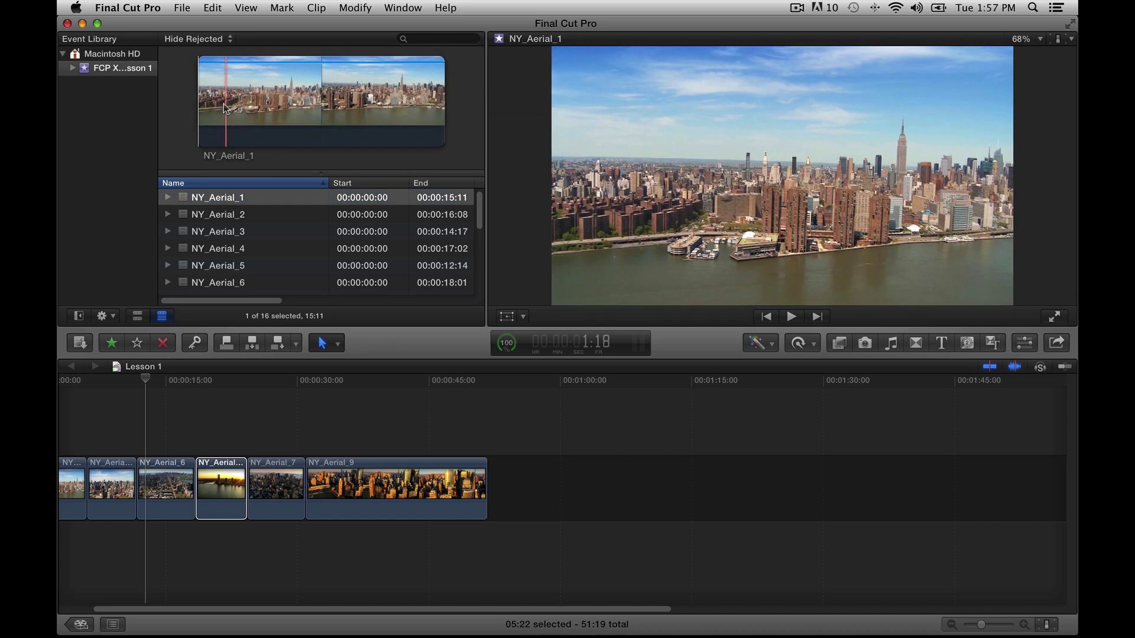
click(223, 104)
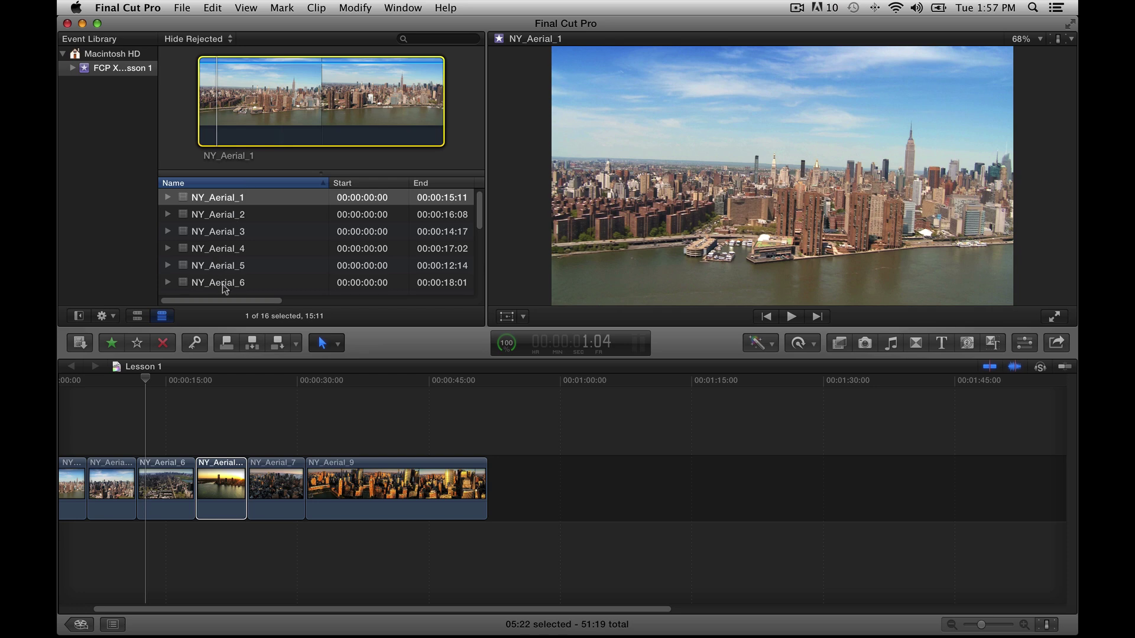
Compare the event browser's filmstrip and list views, and leave it in filmstrip view
click(136, 316)
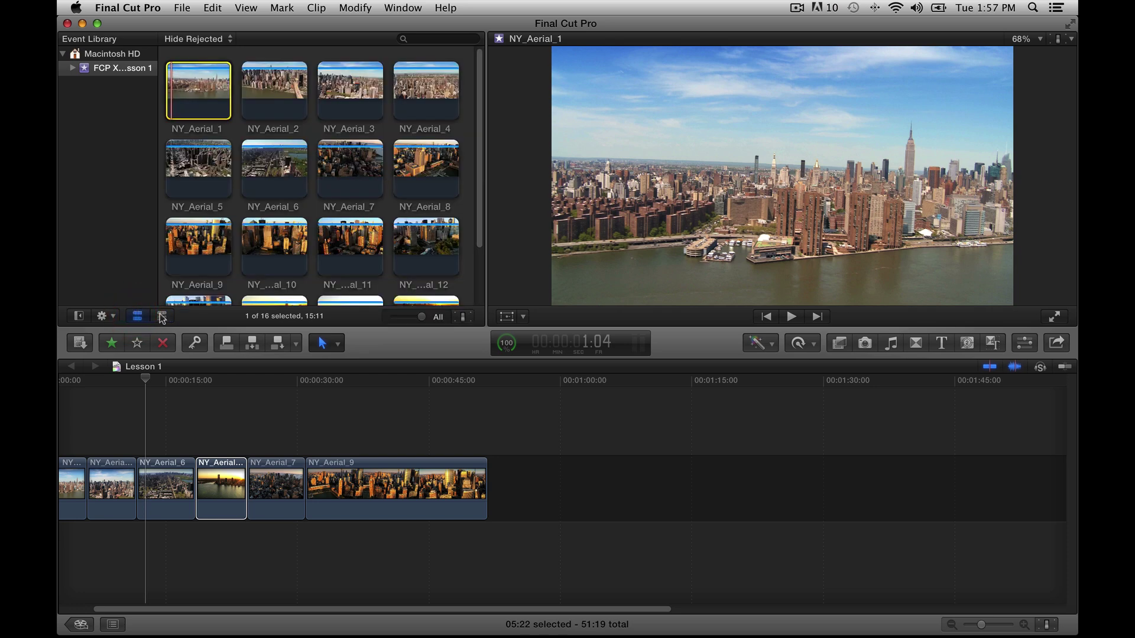
click(162, 317)
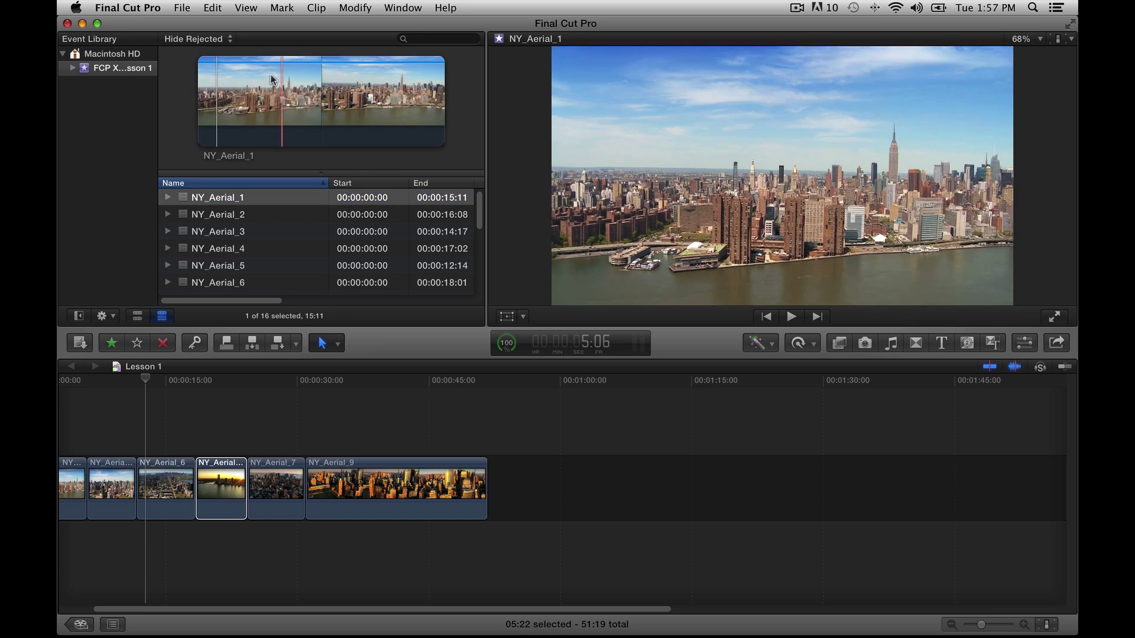
click(138, 316)
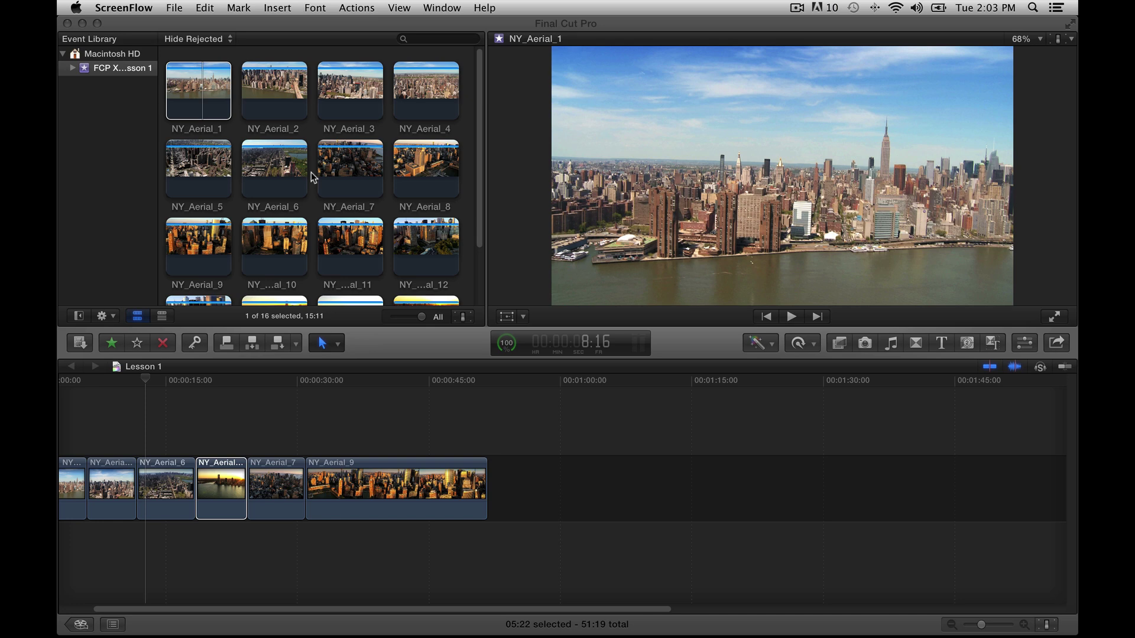
Play NY_Aerial_1 forward and in reverse from near its start, pausing between directions, and repeat the sequence
click(175, 98)
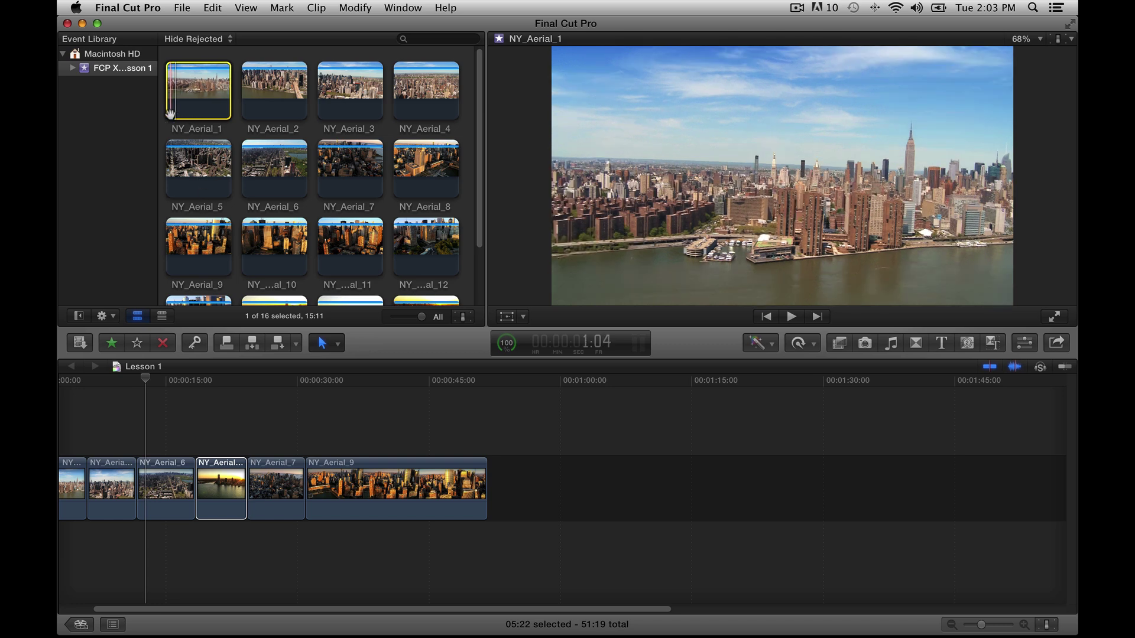
key(space)
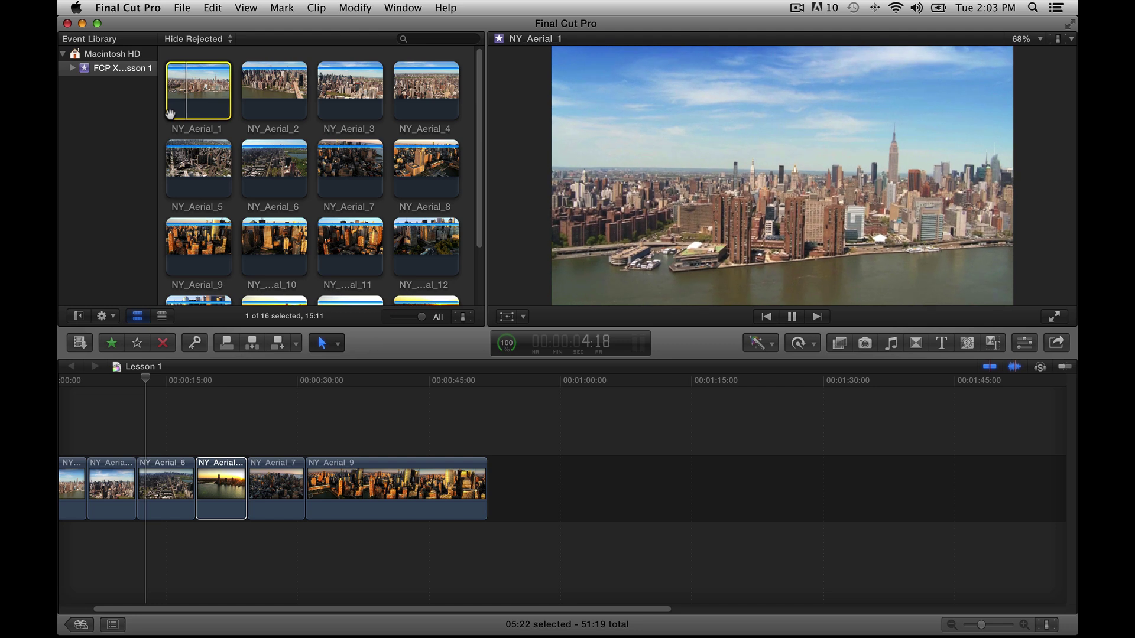
key(space)
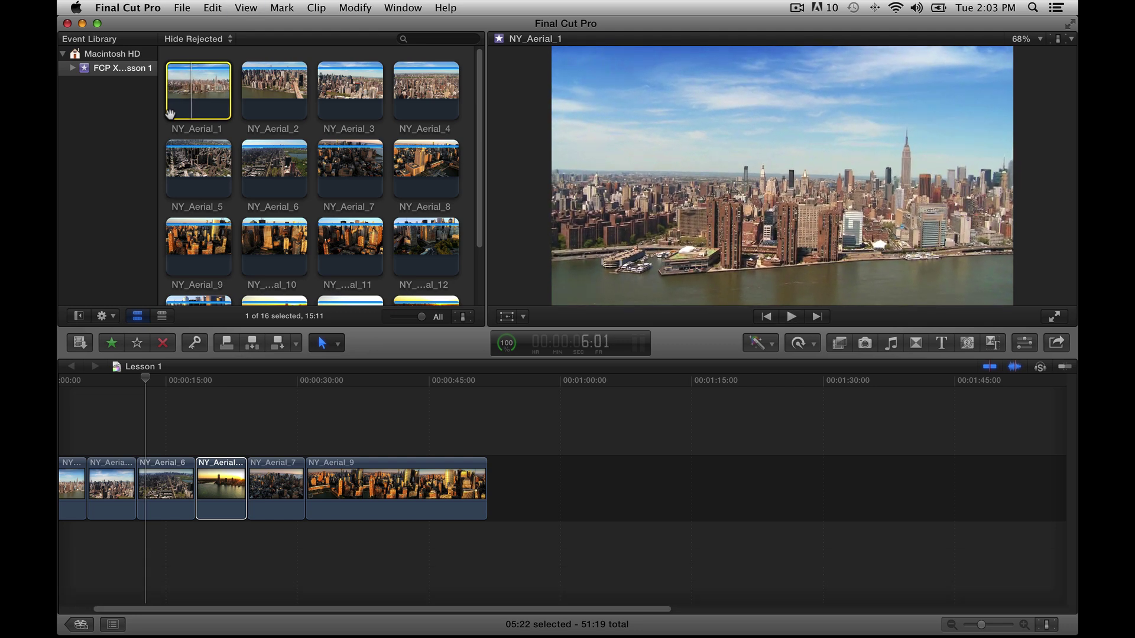
key(shift)
key(shift+space)
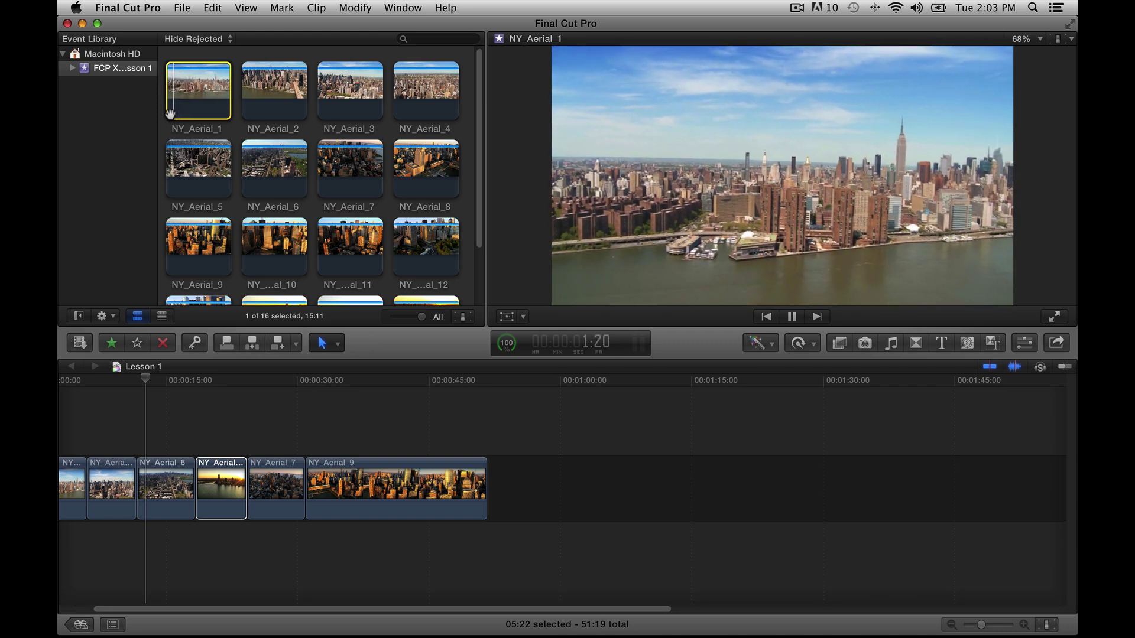
key(space)
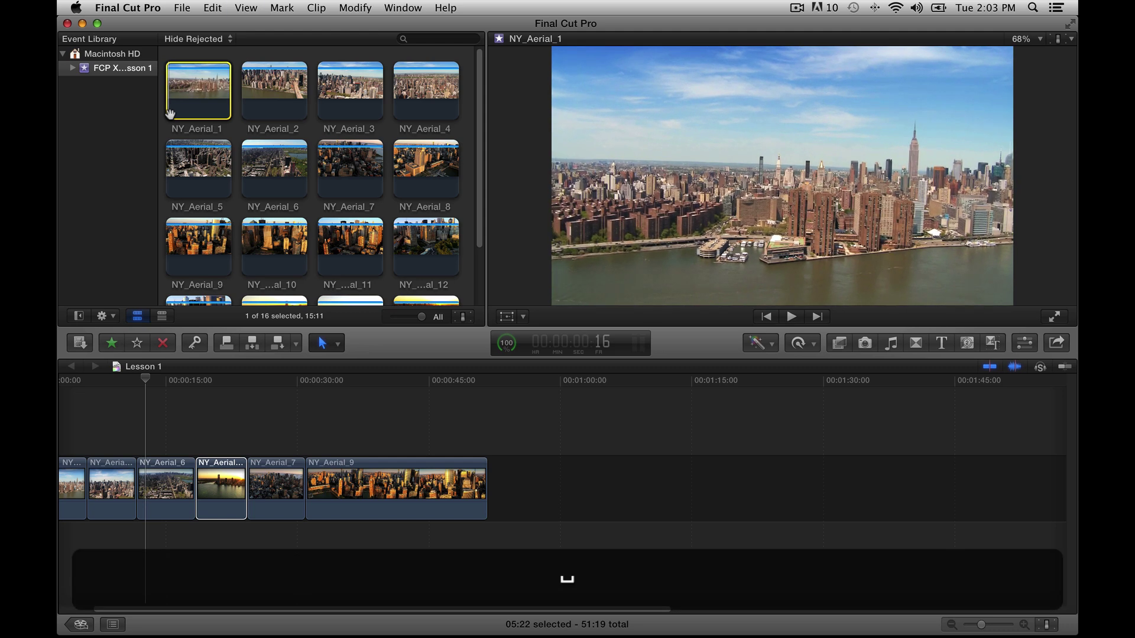
key(space)
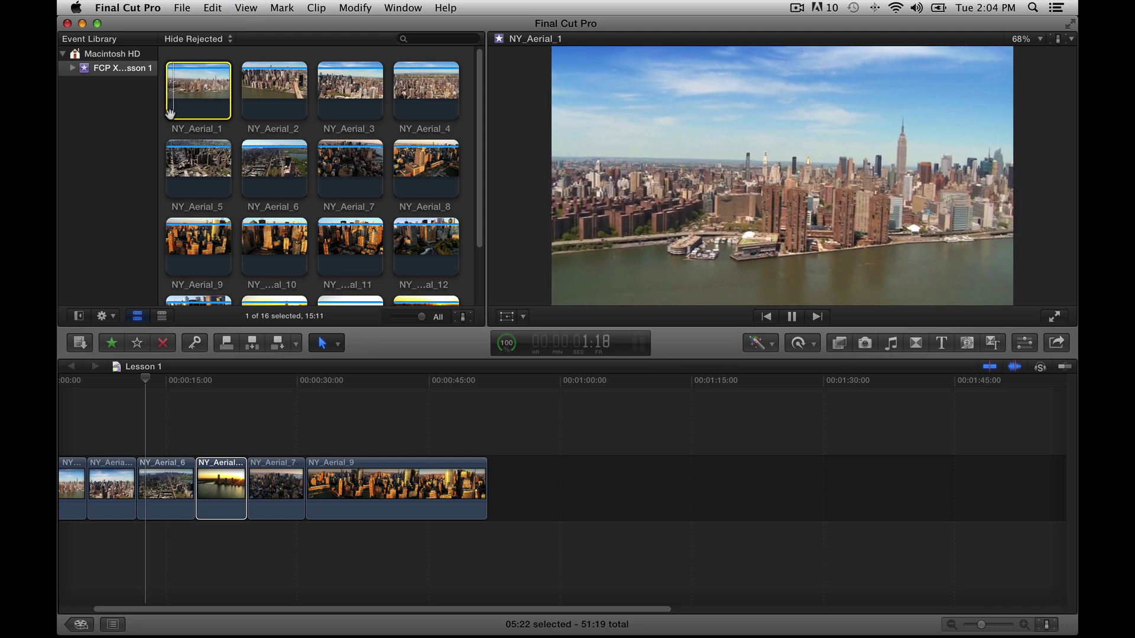
key(space)
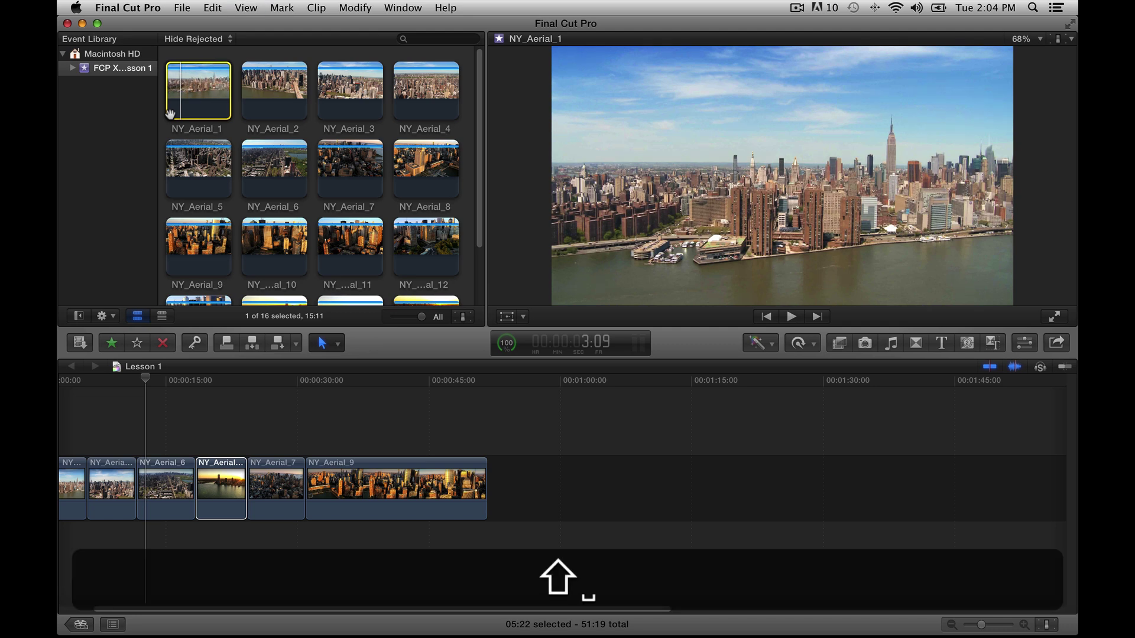
key(shift+space)
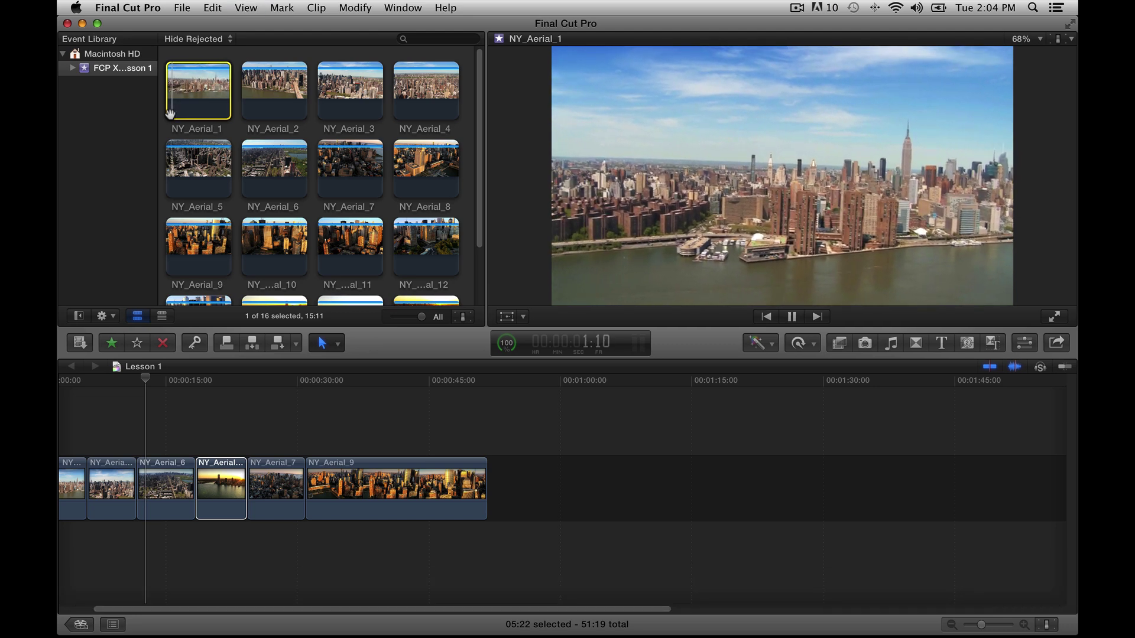
key(space)
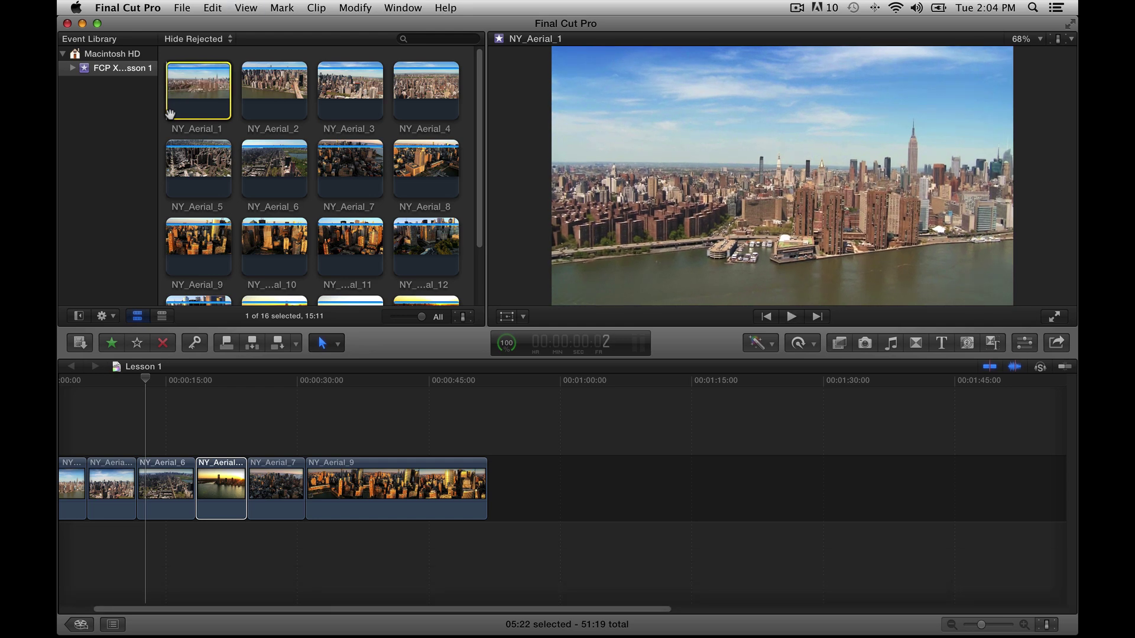
Shuttle through NY_Aerial_1 at normal speed, forward and back to its start, stopping after each direction
key(space)
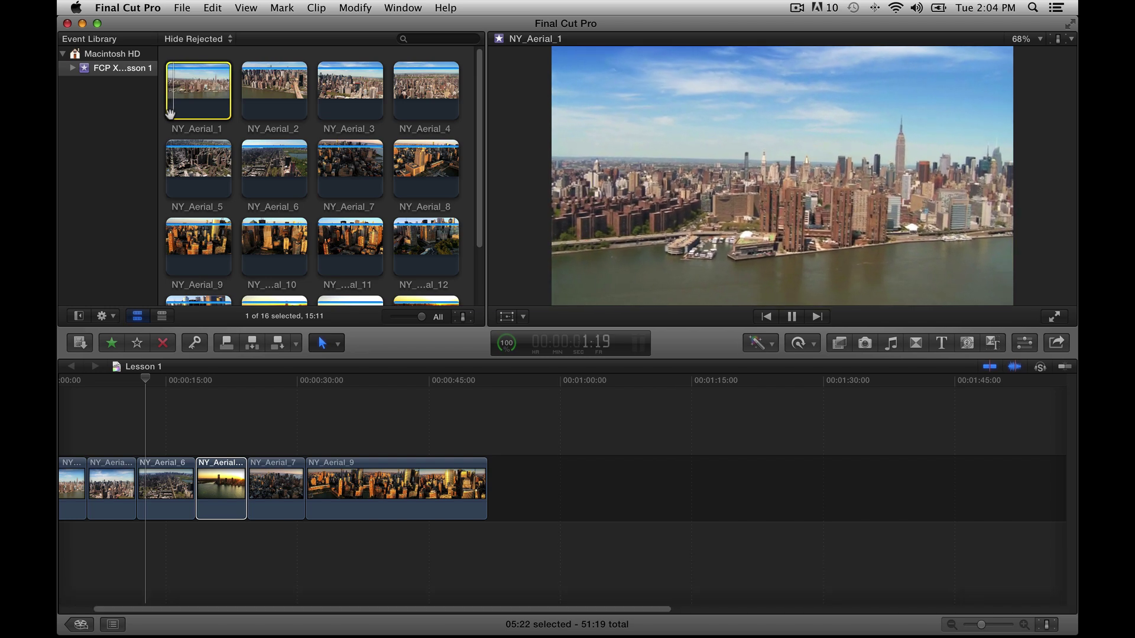
key(k)
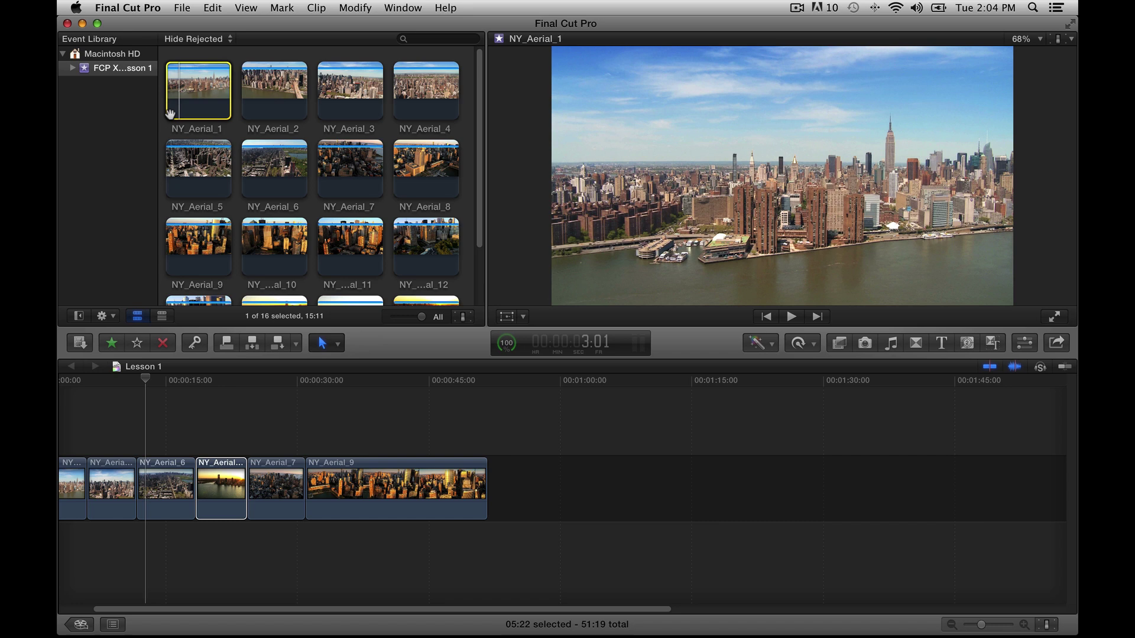
key(j)
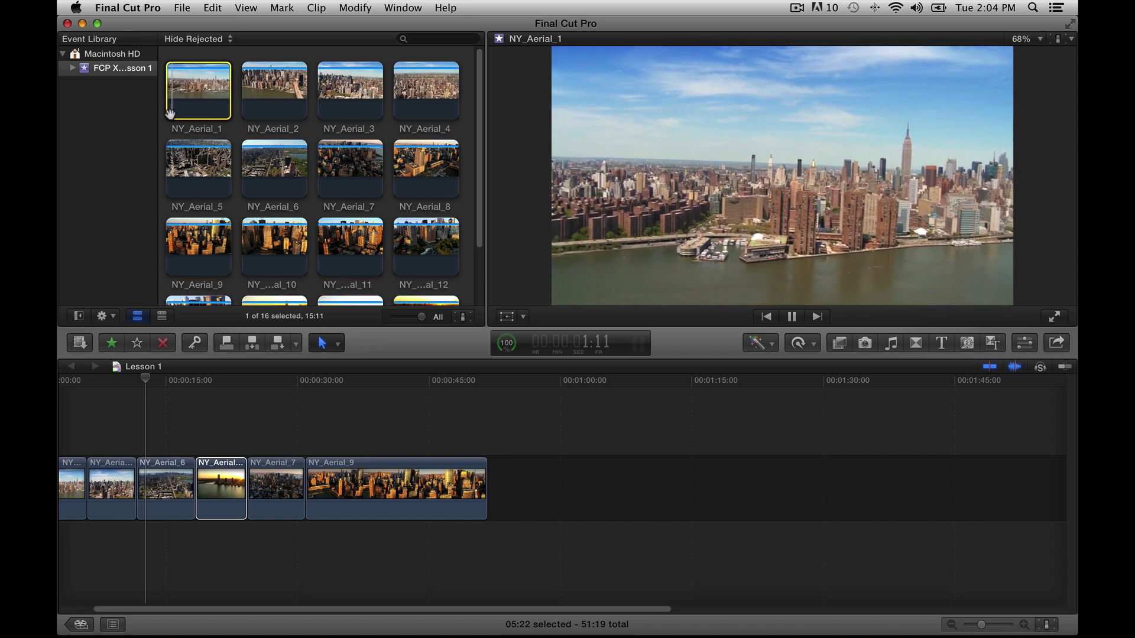
key(k)
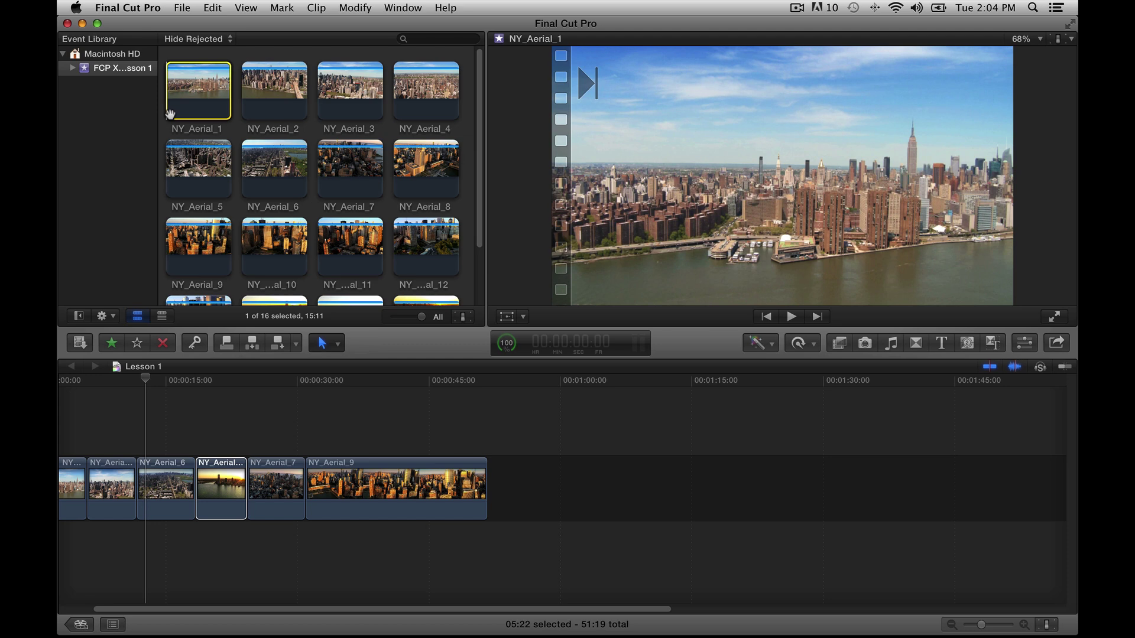
Play NY_Aerial_1 in slow motion forward and backward, and nudge through its frames in both directions
key(k+l)
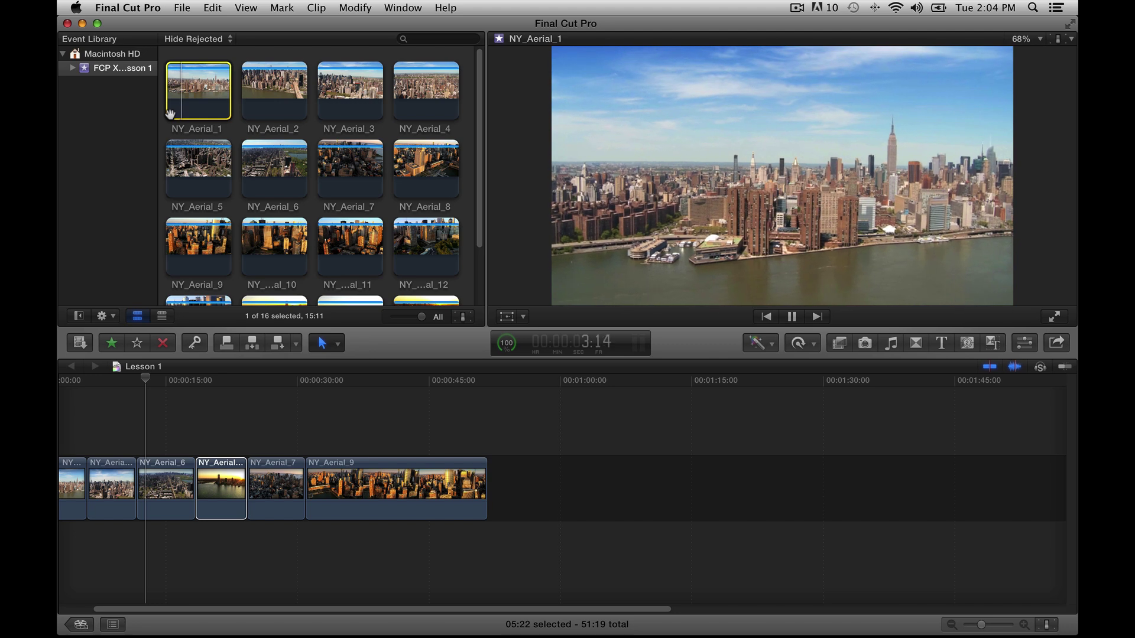
key(space)
key(k+j)
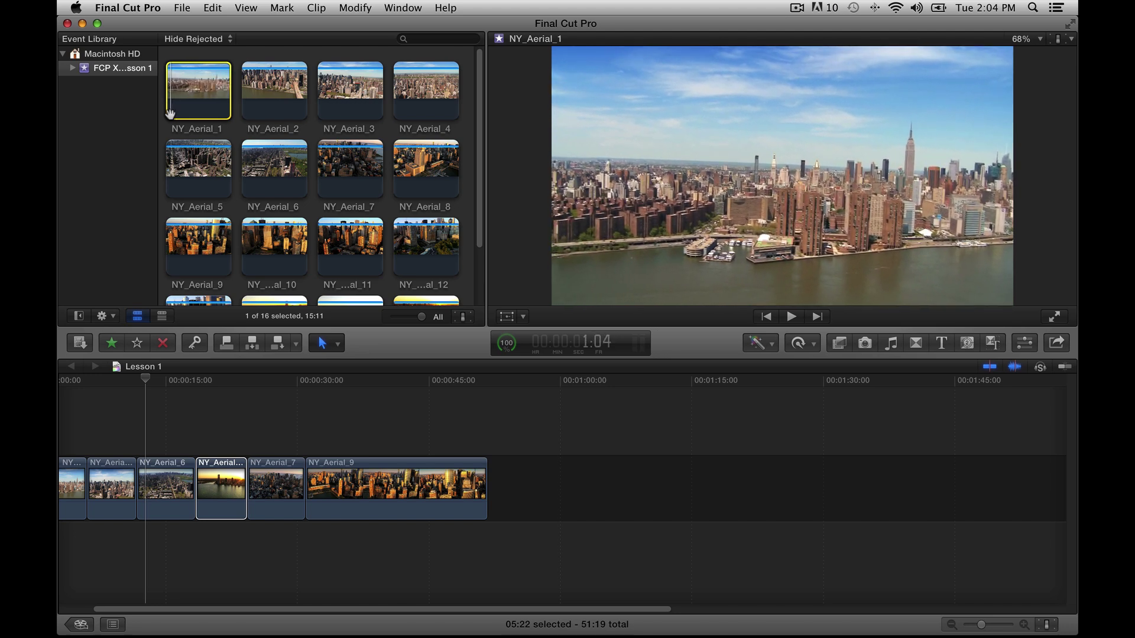
key(k)
key(l)
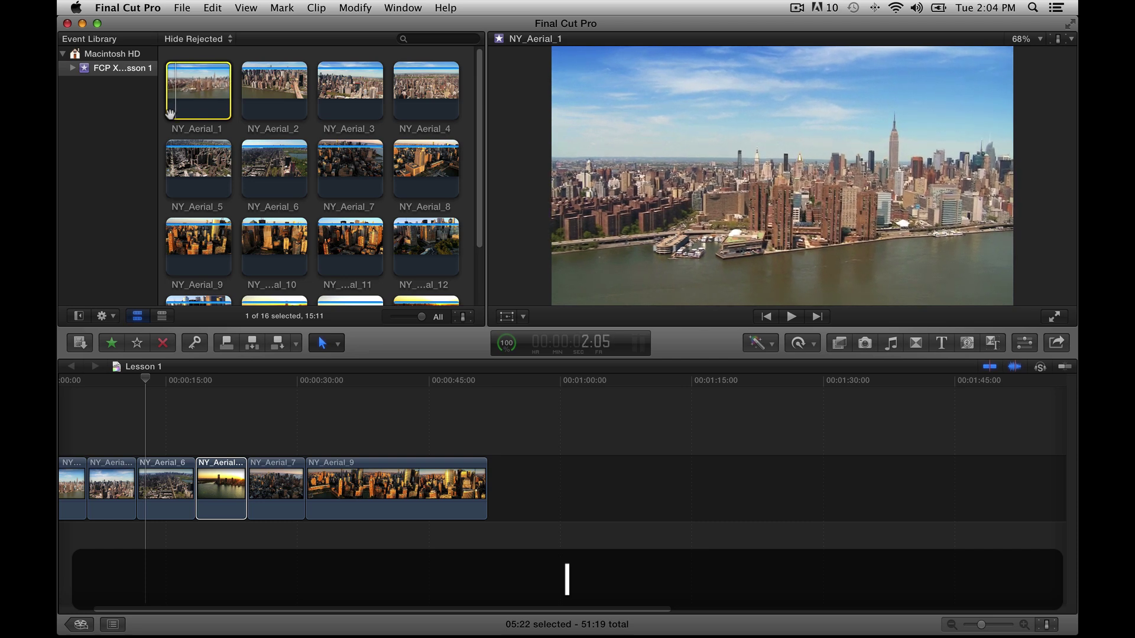
key(k)
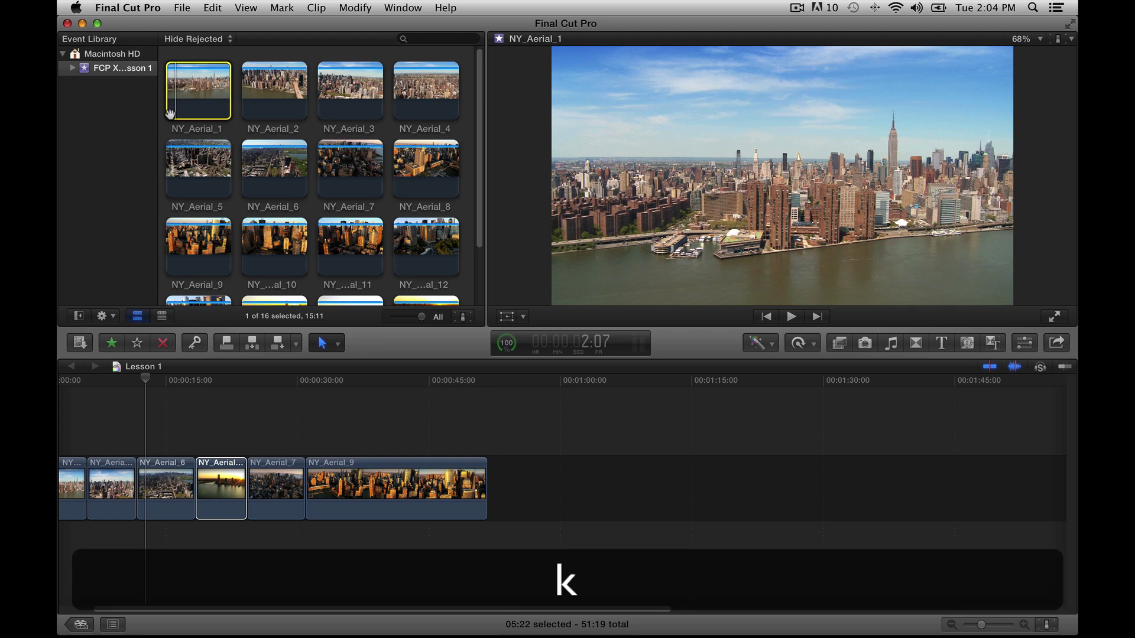
key(j)
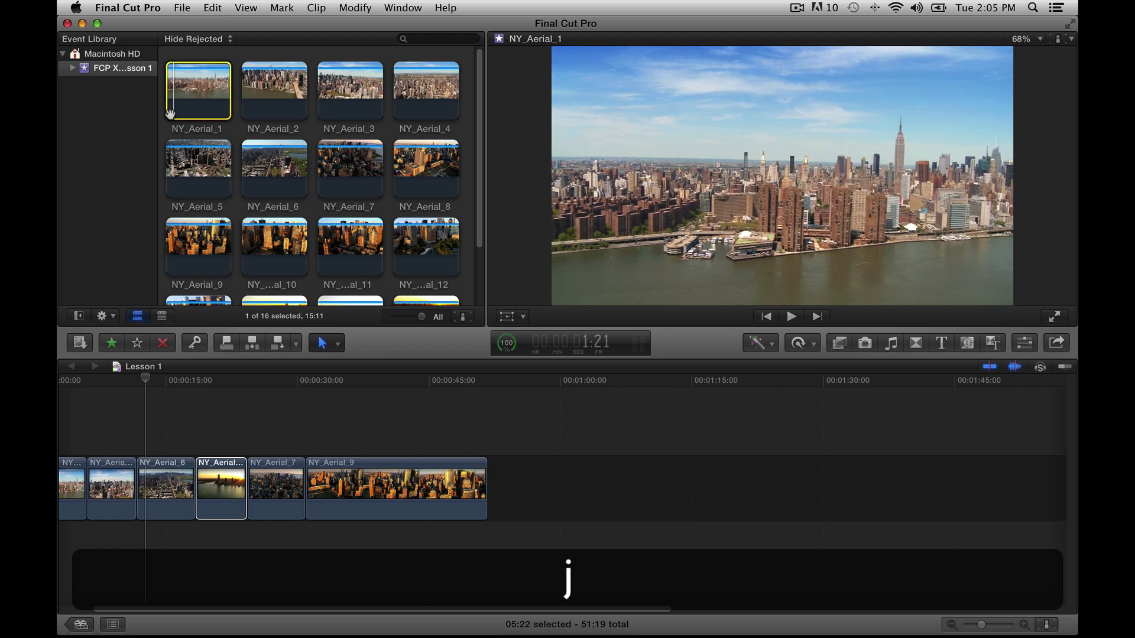
Step the playhead through NY_Aerial_1 one frame at a time, several frames forward and a few back
key(Right)
key(Right)
key(Right)
key(Right)
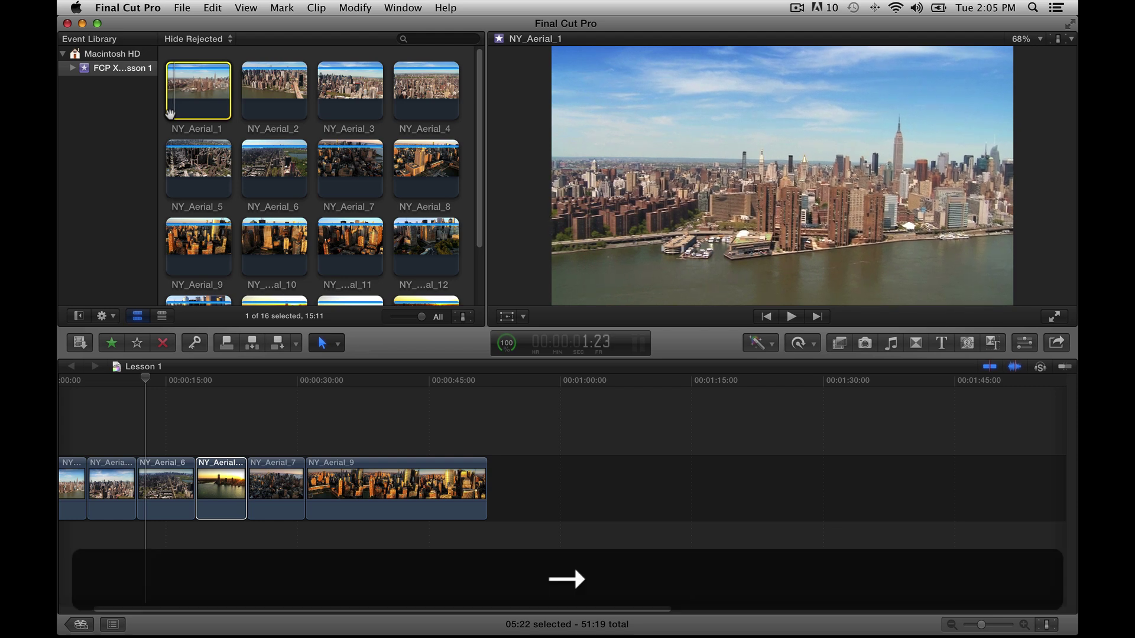
key(Right)
key(Right)
key(Right)
key(Right)
key(Right)
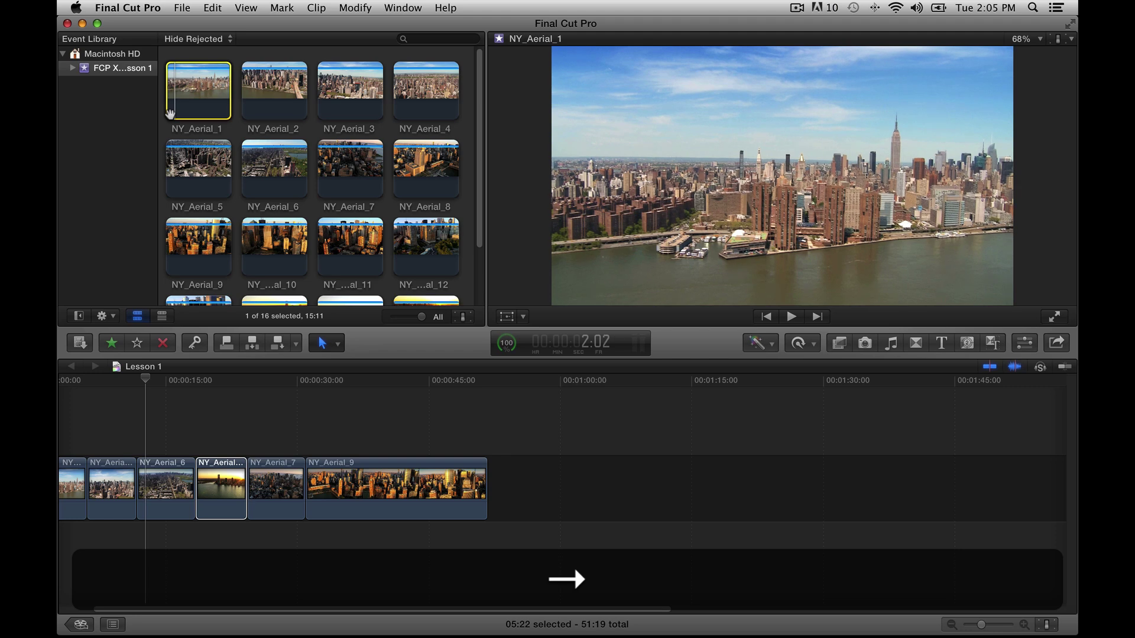
key(Right)
key(Left)
key(Left)
key(Left)
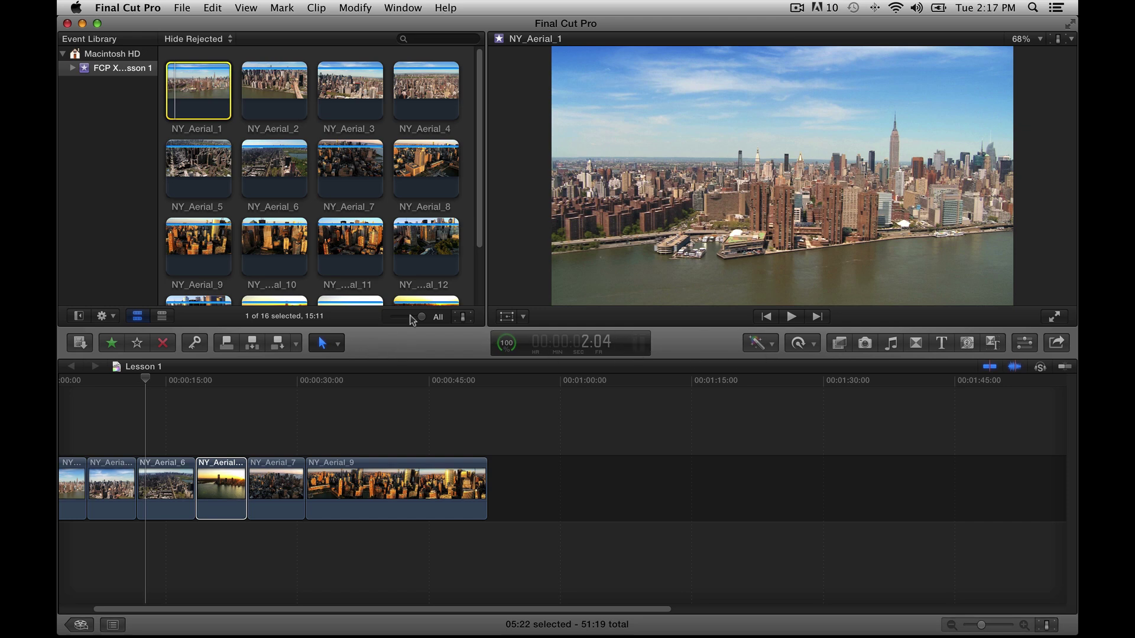
Make the Lesson 1 timeline active and show the Project Library in its place
key(super+2)
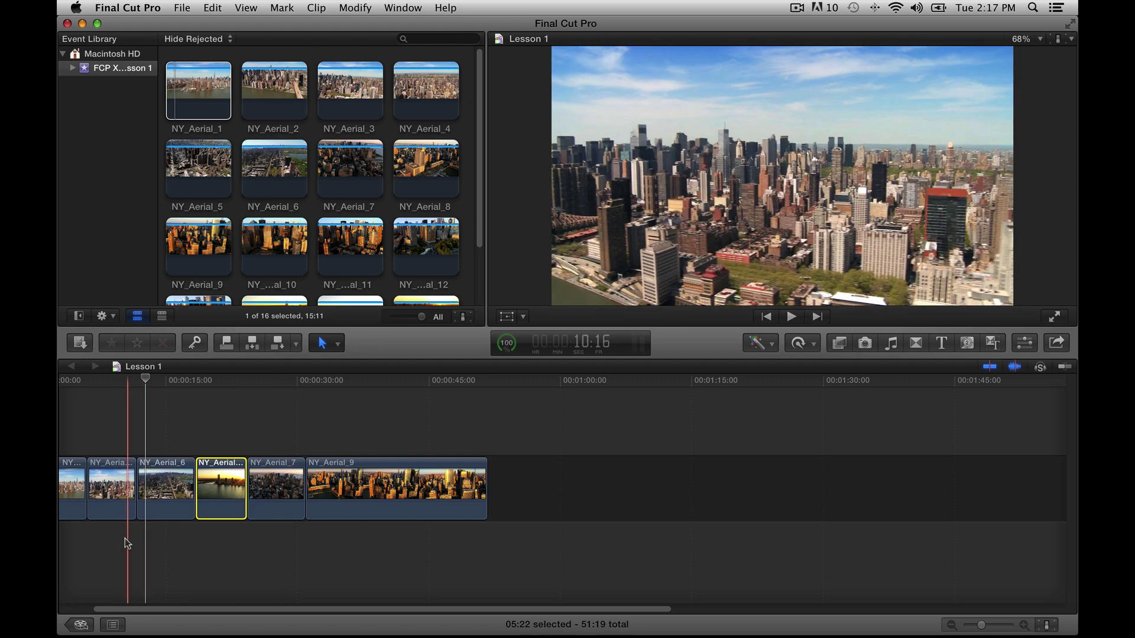
click(77, 626)
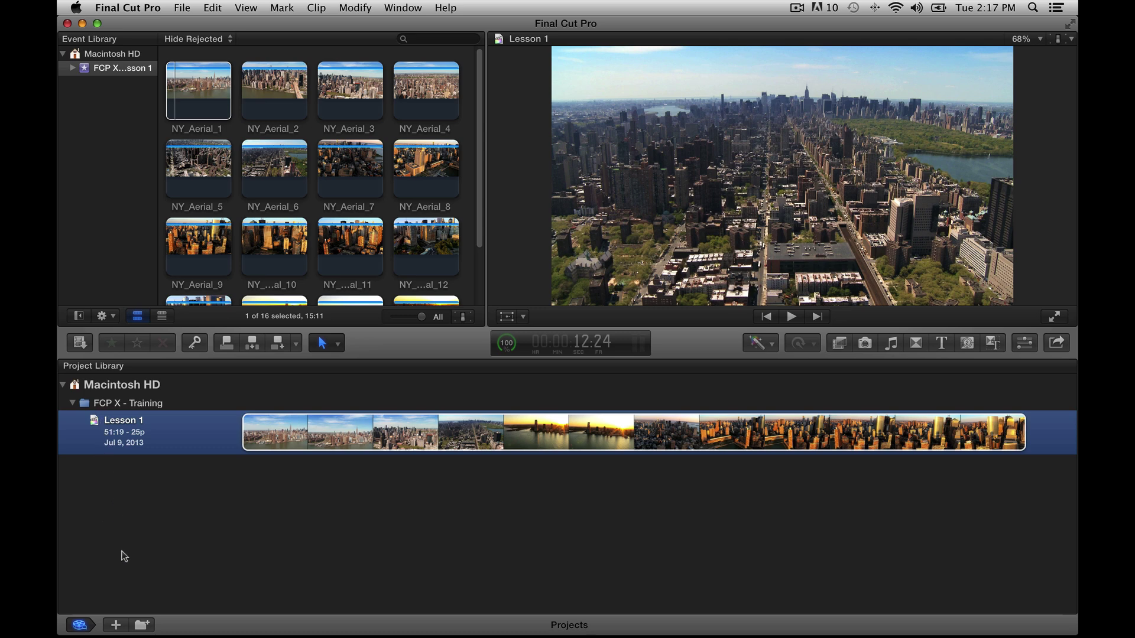
Collapse and expand the FCP X - Training folder in the Project Library, and select the Lesson 1 project
click(72, 404)
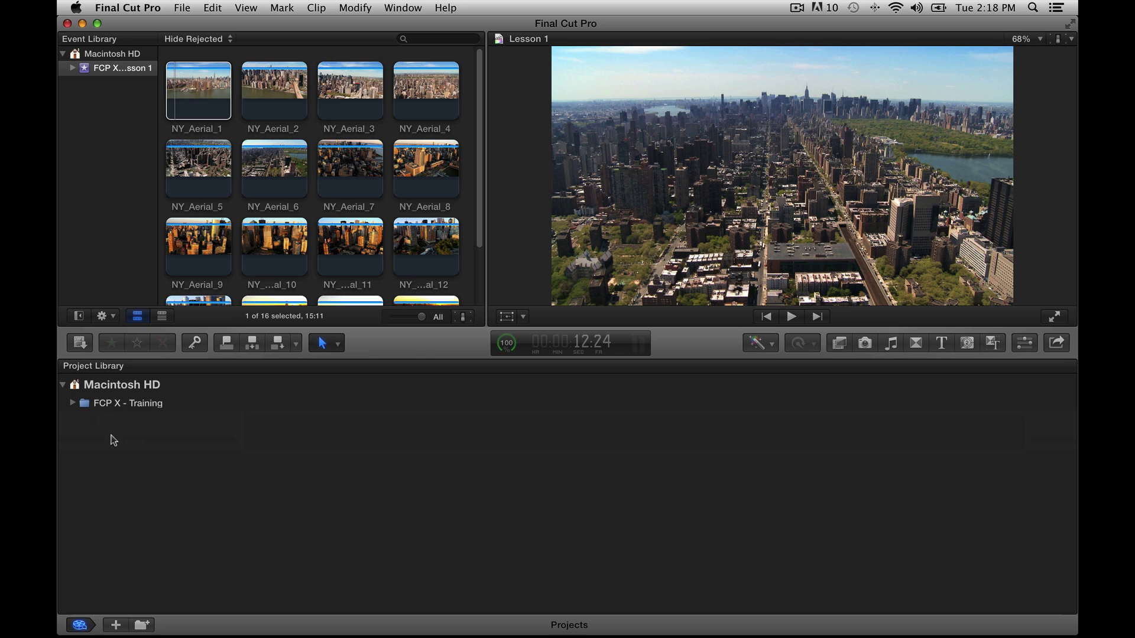
click(73, 404)
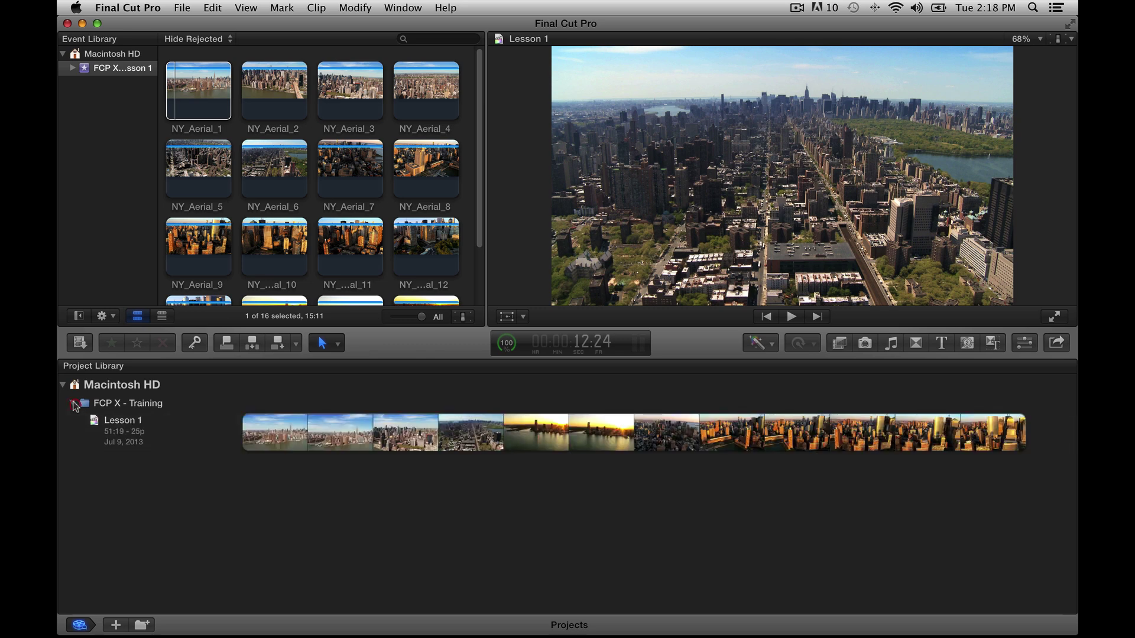
click(124, 431)
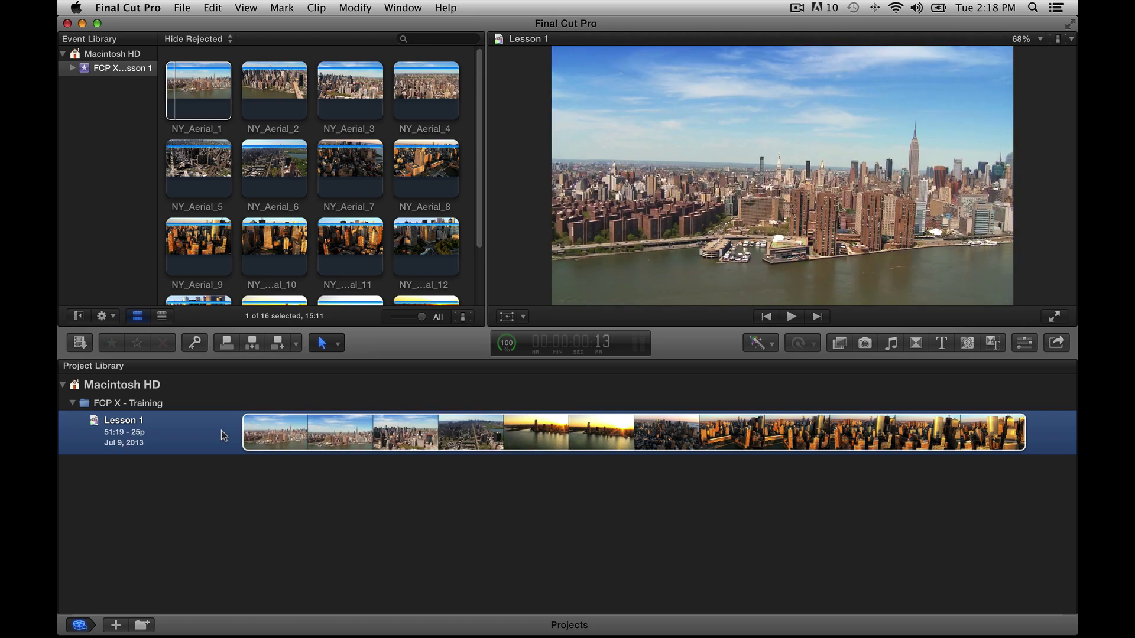
click(72, 403)
click(73, 403)
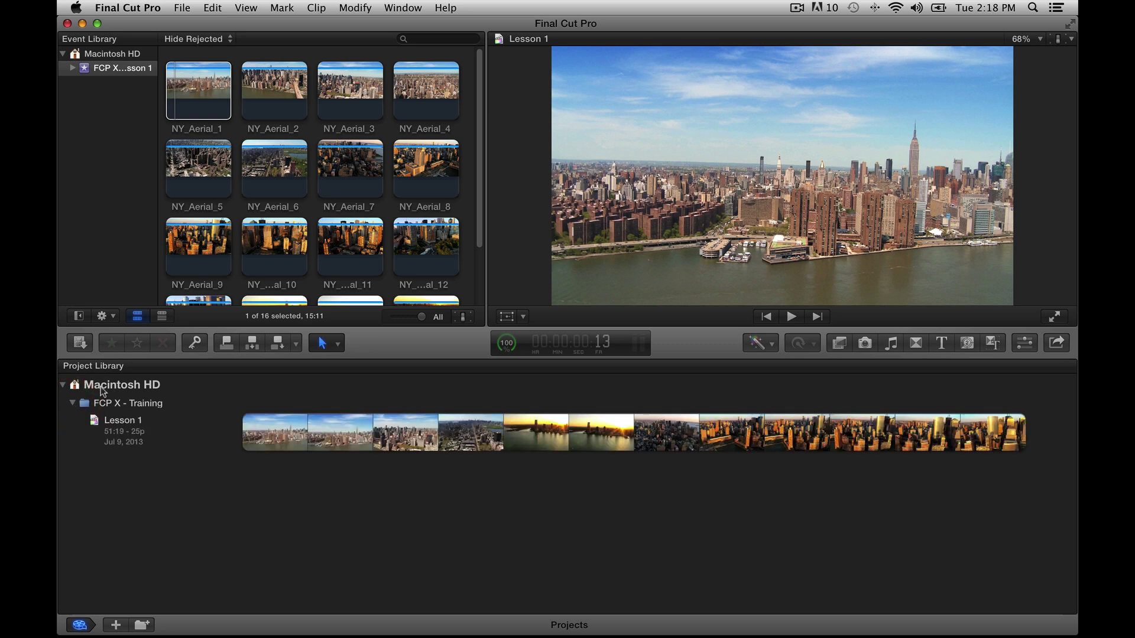
click(122, 431)
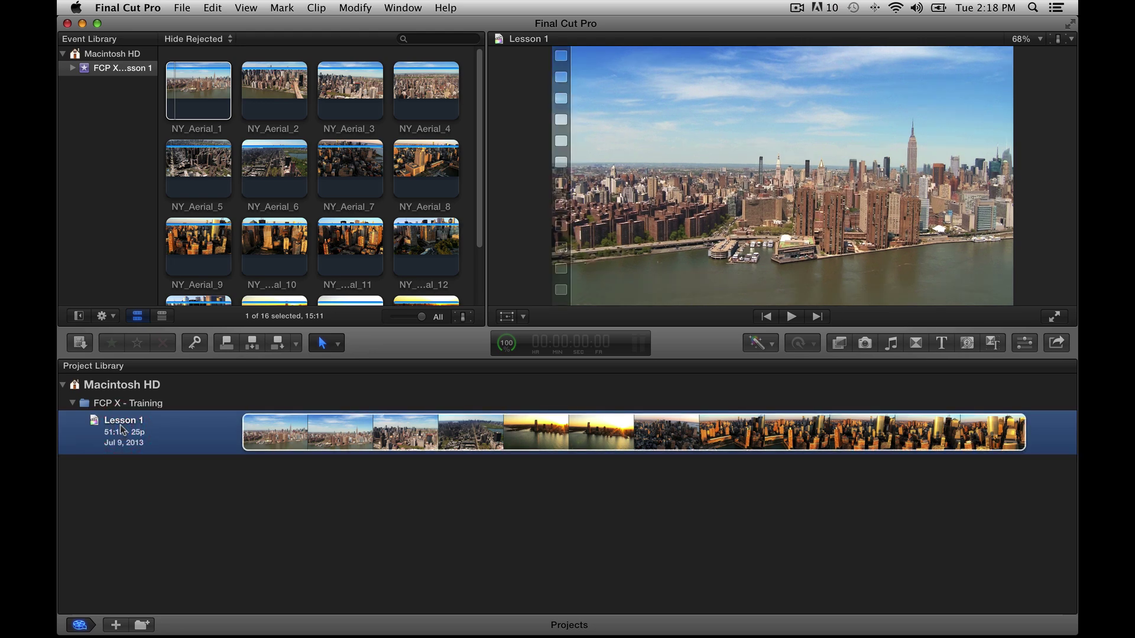
Return to the Lesson 1 timeline, play it forward from within the first clip and stop just inside the second clip
click(77, 625)
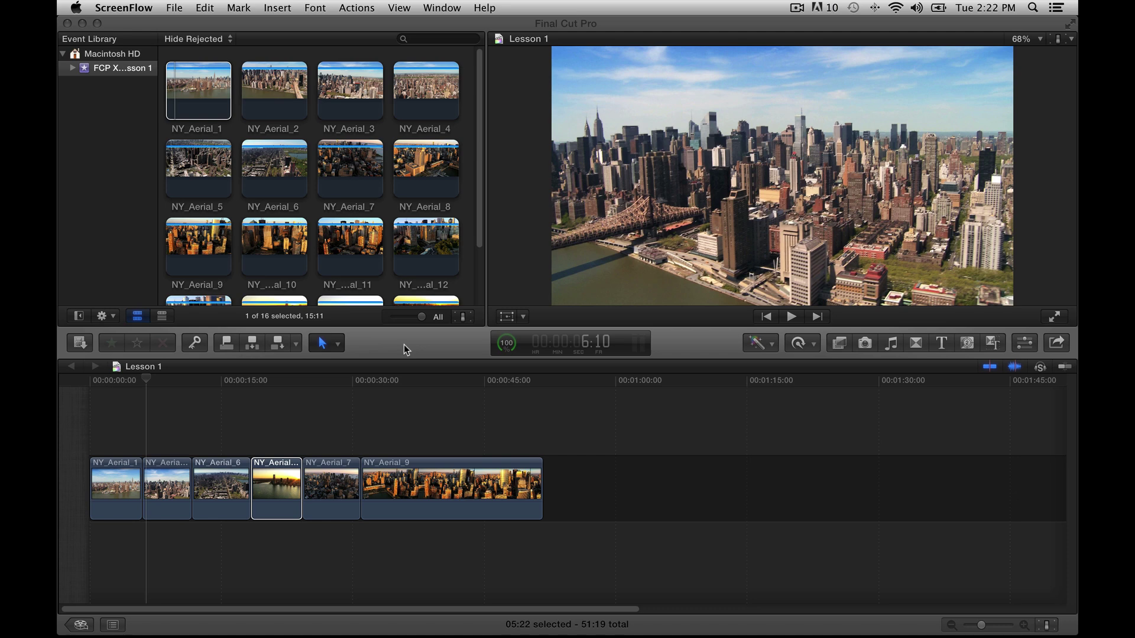
click(175, 438)
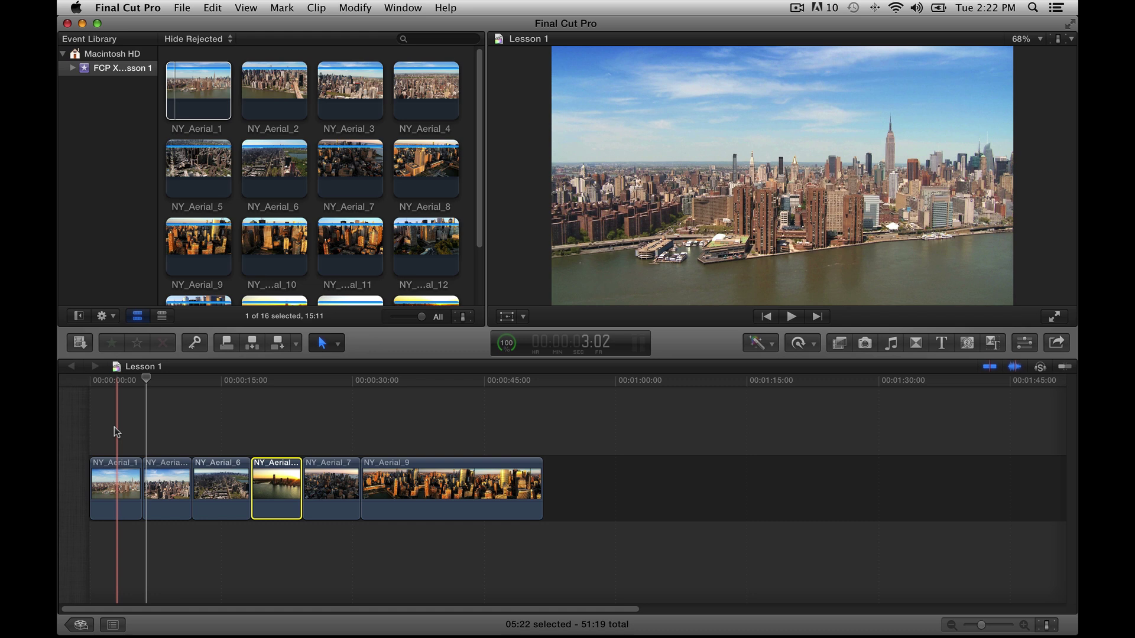
key(space)
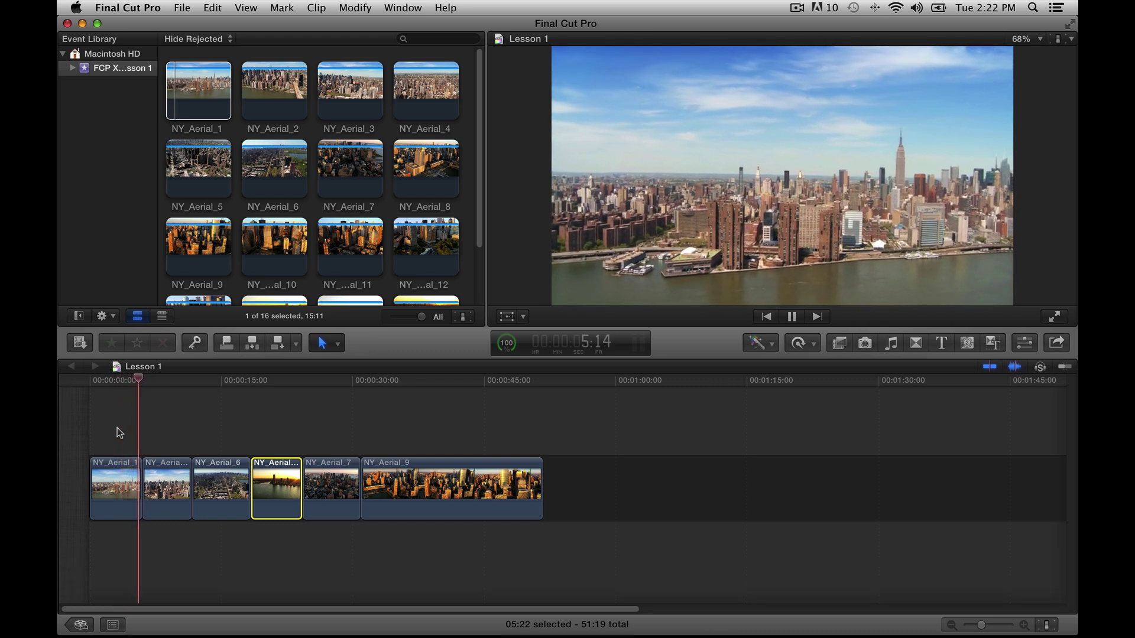
key(space)
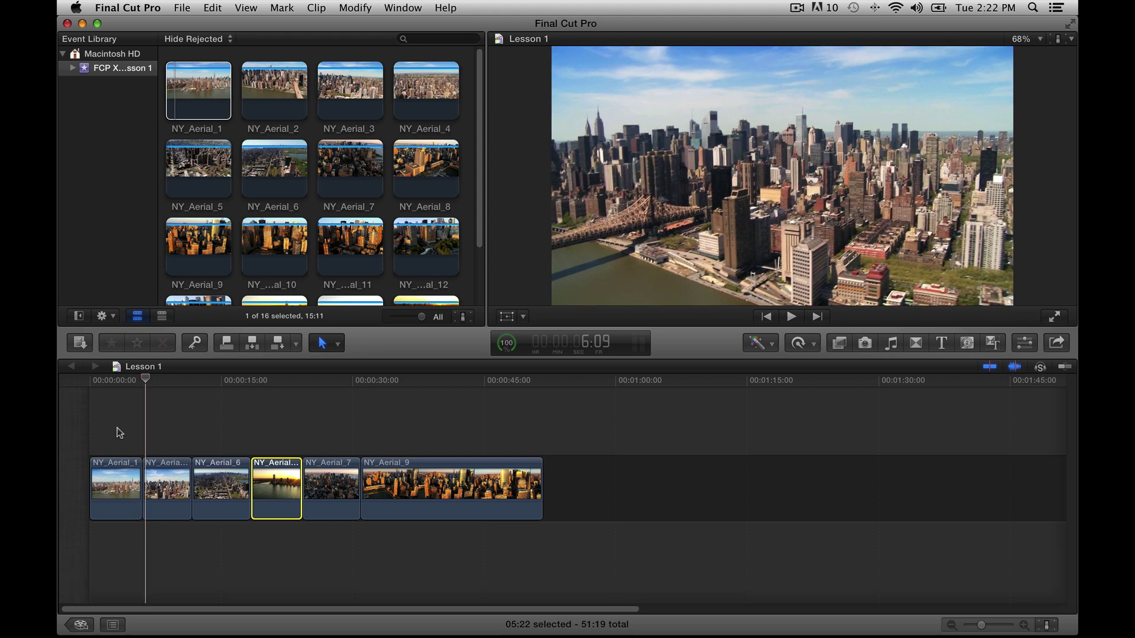
Play the Lesson 1 timeline in reverse, forward and in reverse again, stopping after each pass
key(shift+space)
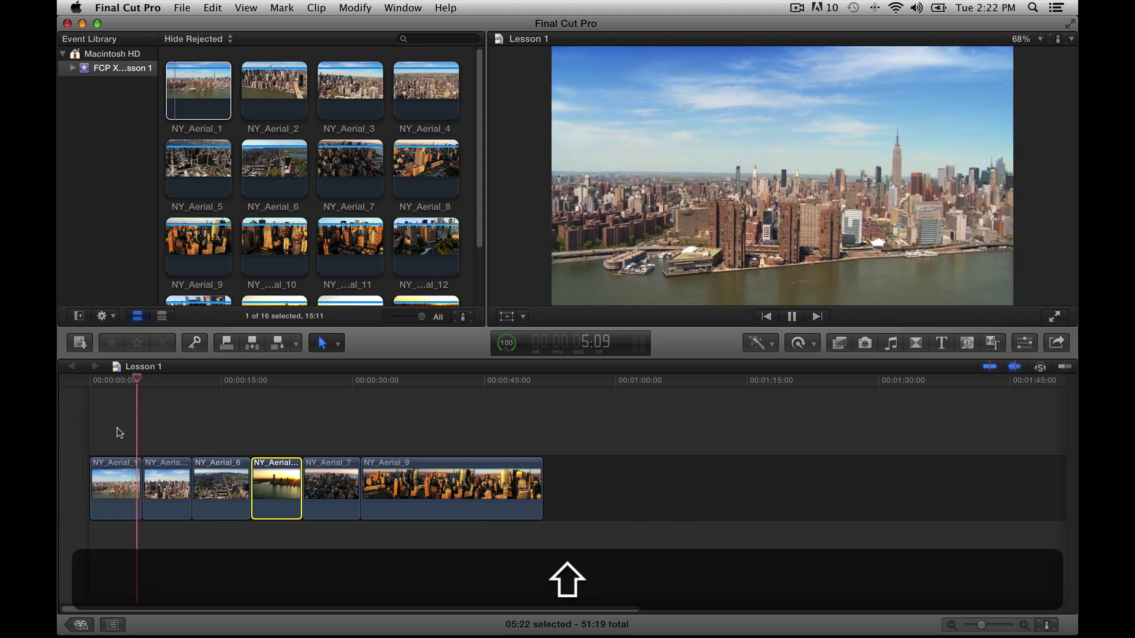
key(space)
key(space)
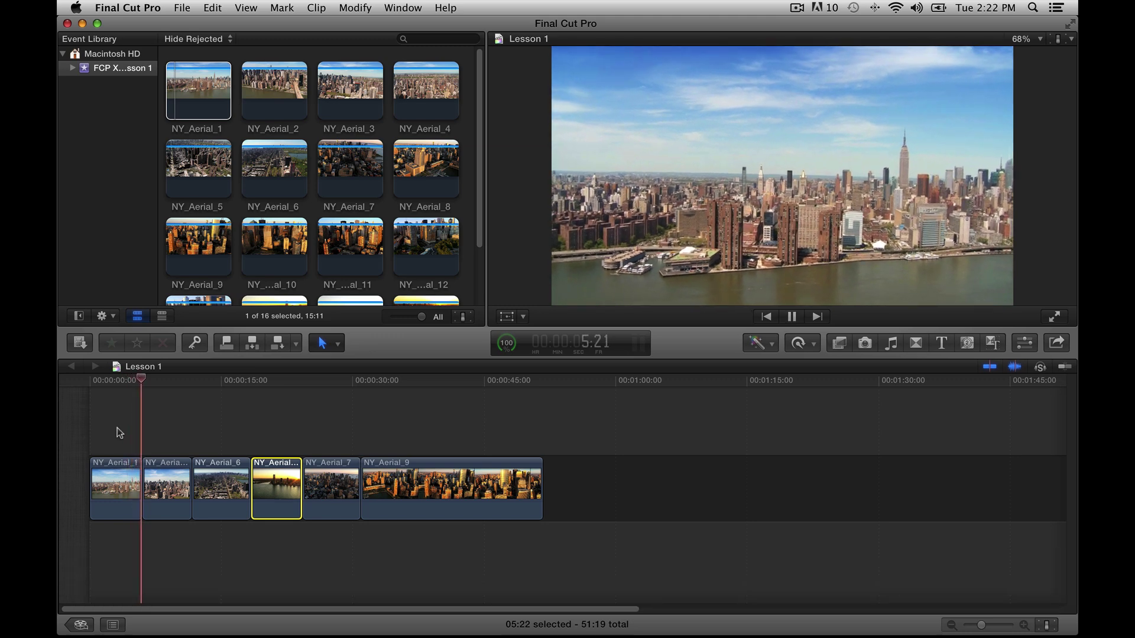
key(k)
key(j)
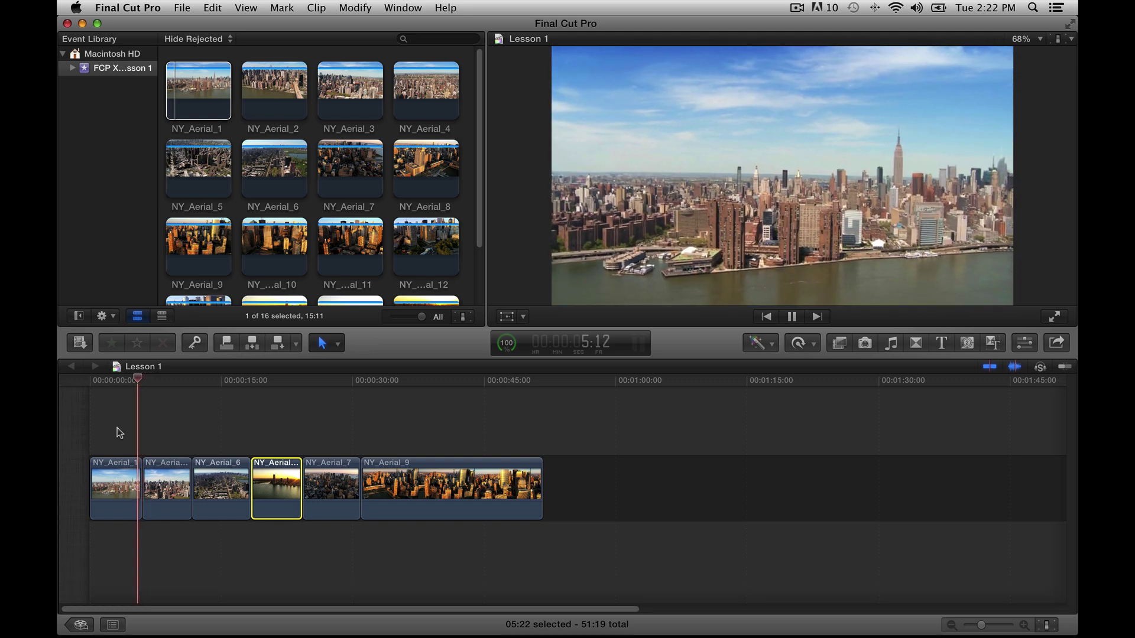
key(k)
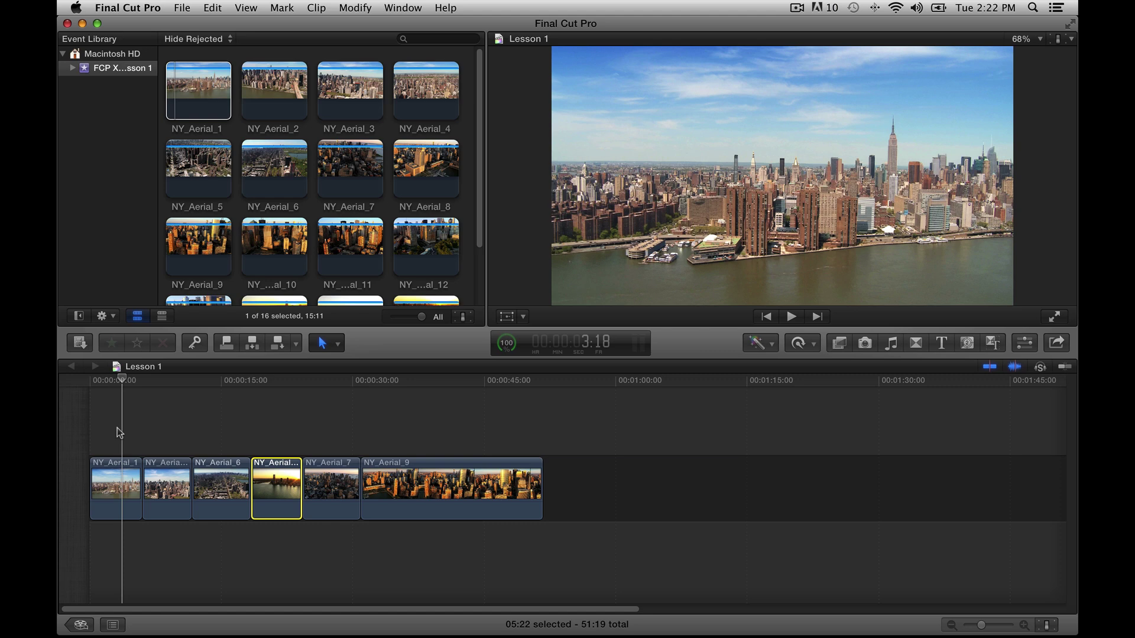
Jump the playhead to the timeline's start and end, and move it back edit by edit to the beginning
key(Home)
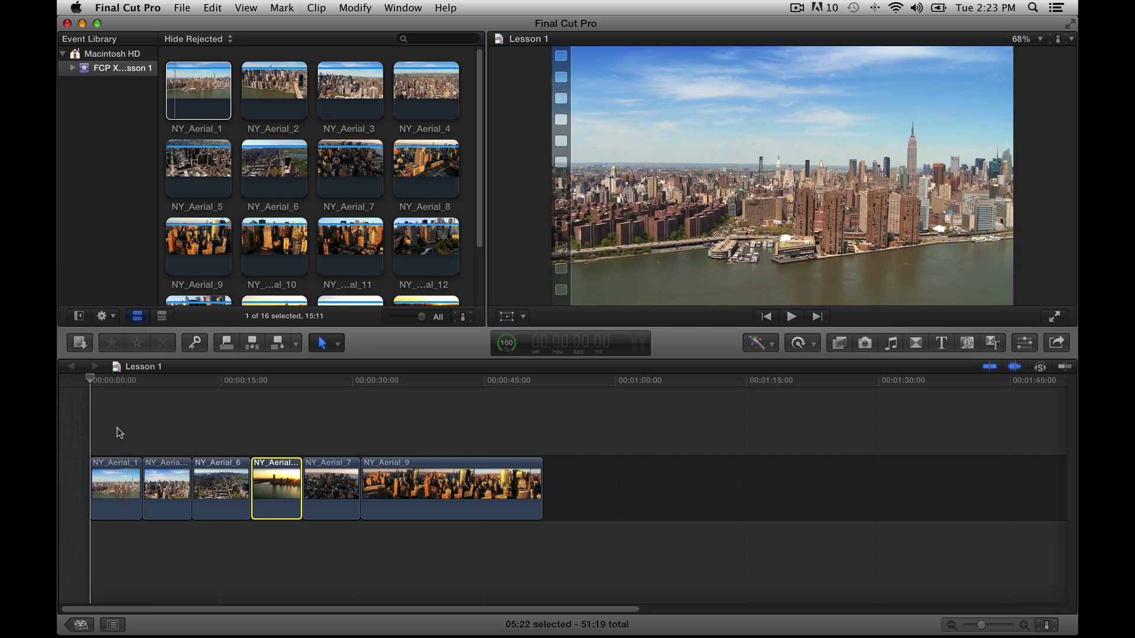
key(End)
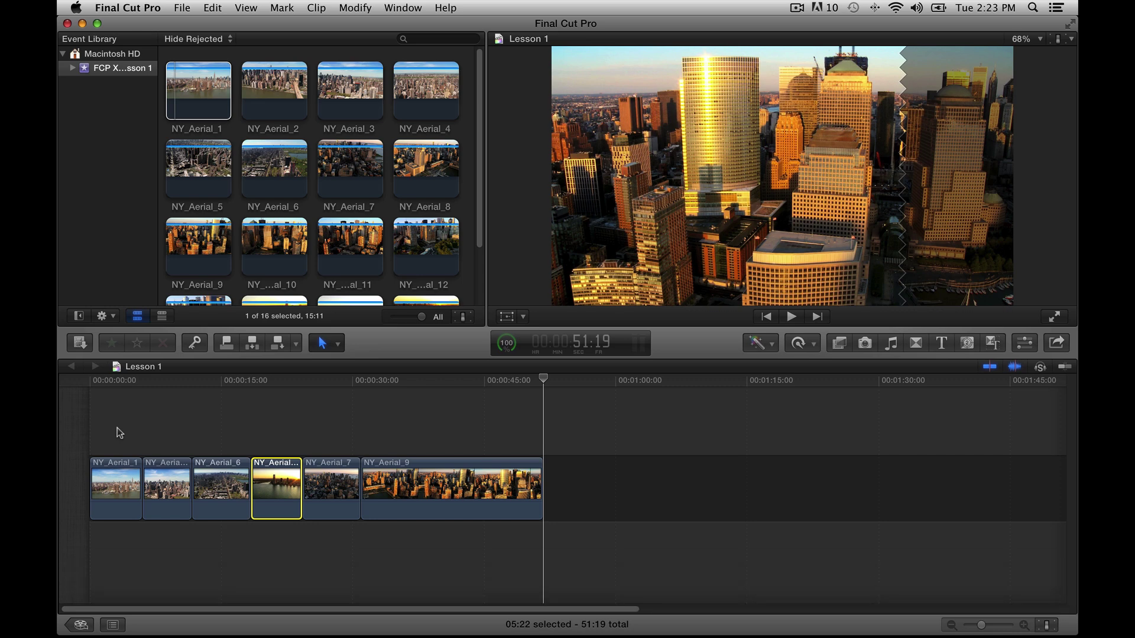
key(Up)
key(Up)
key(Up)
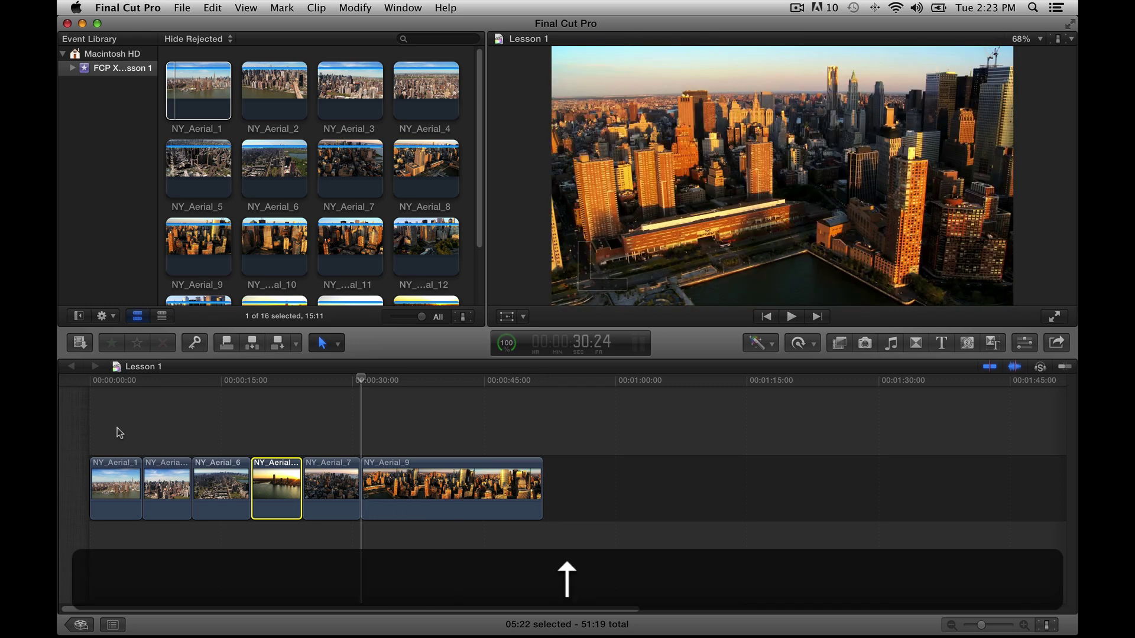
key(Up)
key(Up)
key(Up)
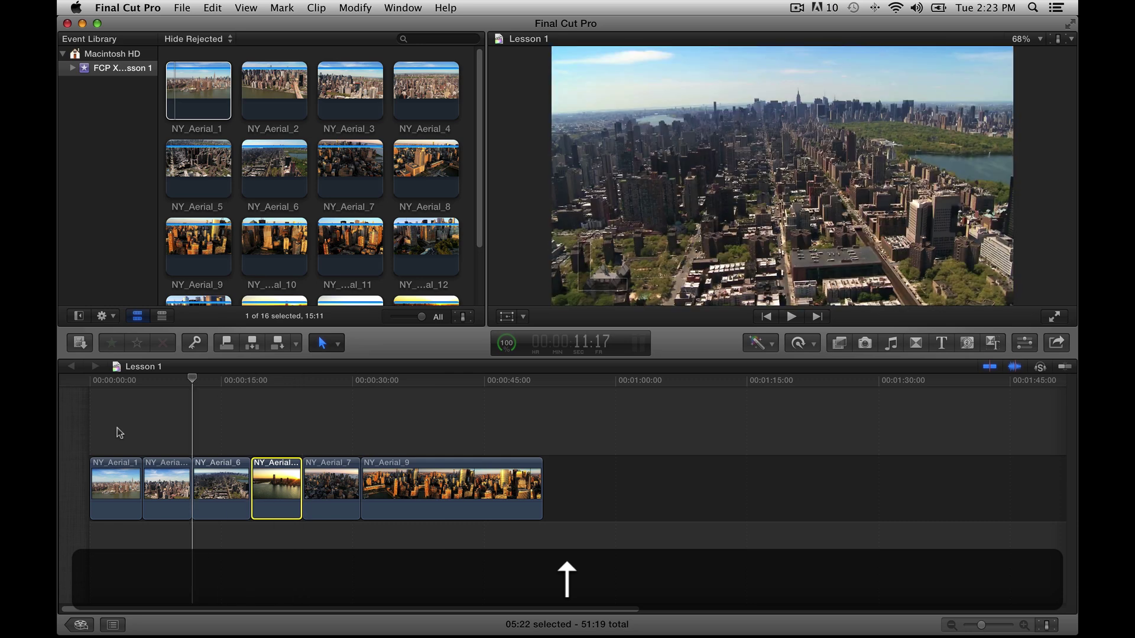
key(Up)
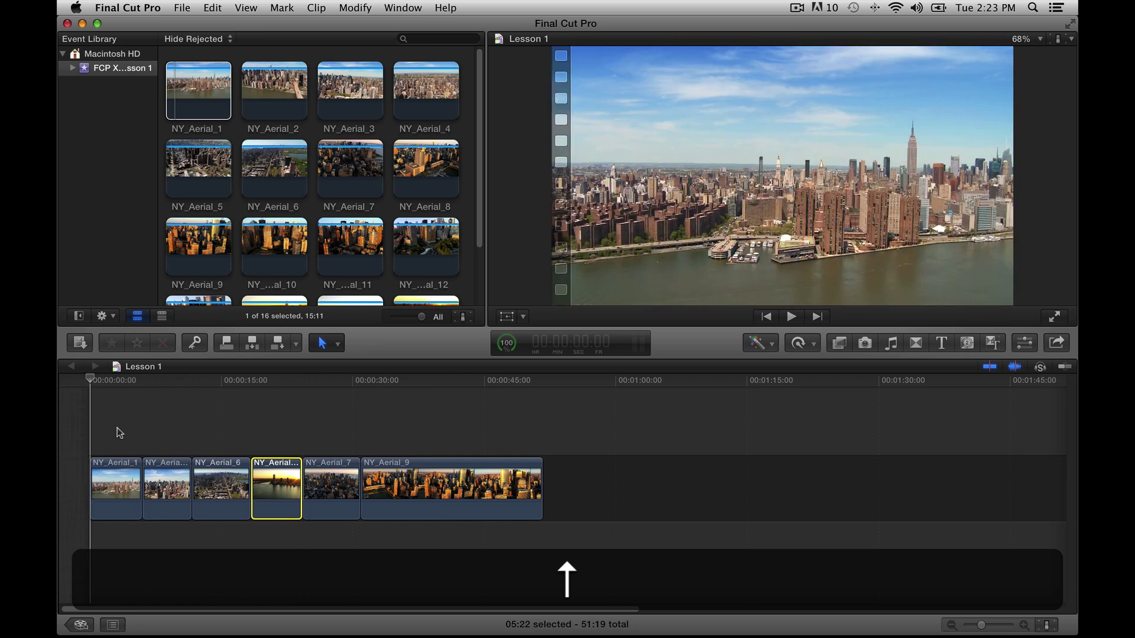
Move the playhead forward edit by edit to the start of NY_Aerial_9 in the timeline
key(Down)
key(Down)
key(Down)
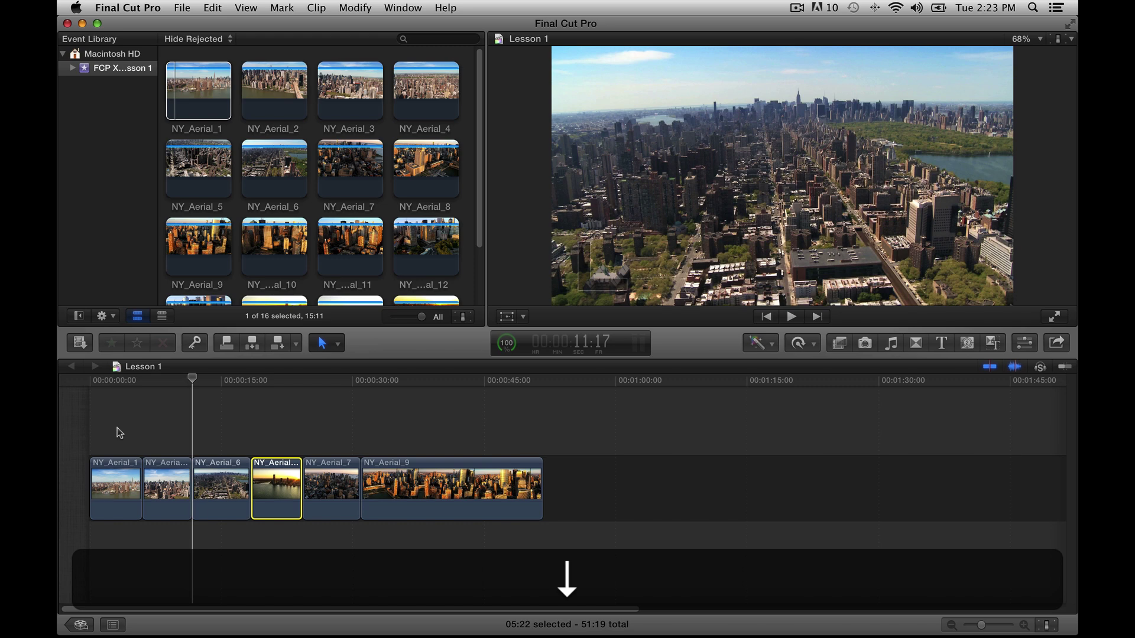
key(Down)
key(Down)
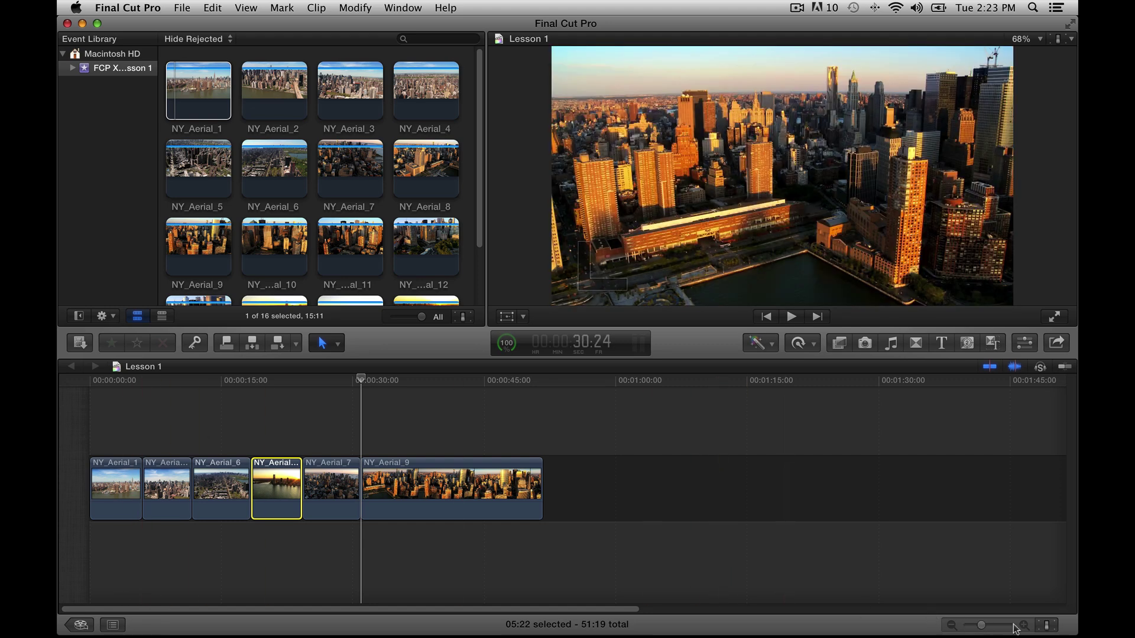
Zoom the timeline out, zoom in around the playhead at the start of NY_Aerial_9, and zoom back out to show every clip
mouse_move(980, 626)
mouse_down()
mouse_move(997, 626)
mouse_move(970, 626)
mouse_up()
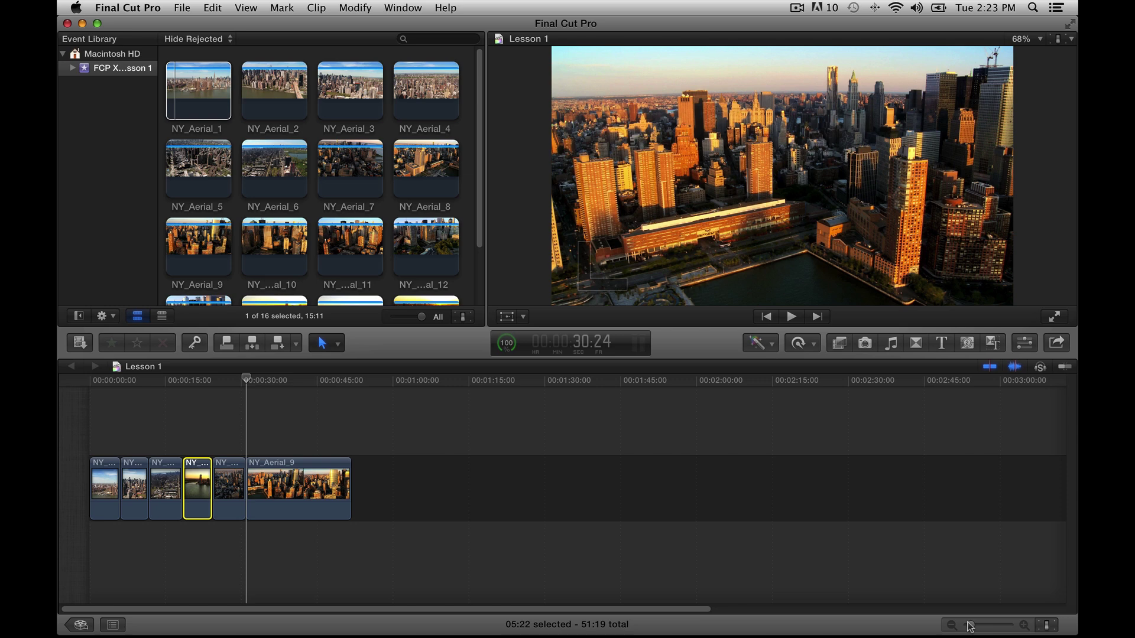
key(super+minus)
key(super+minus)
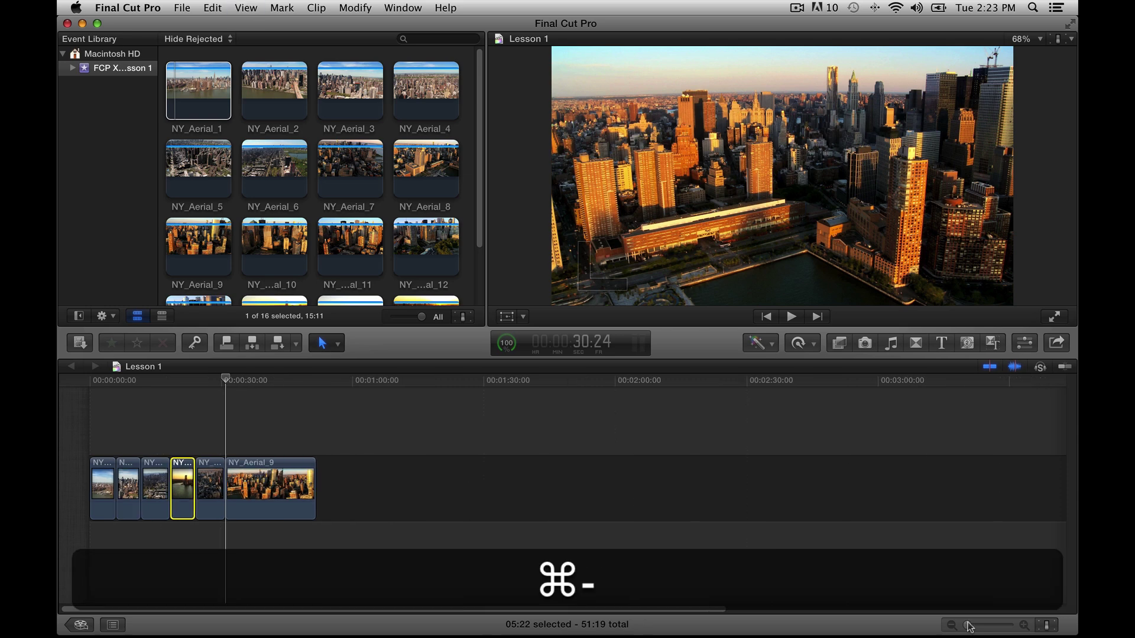
key(super+equal)
key(super+equal)
key(super+equal)
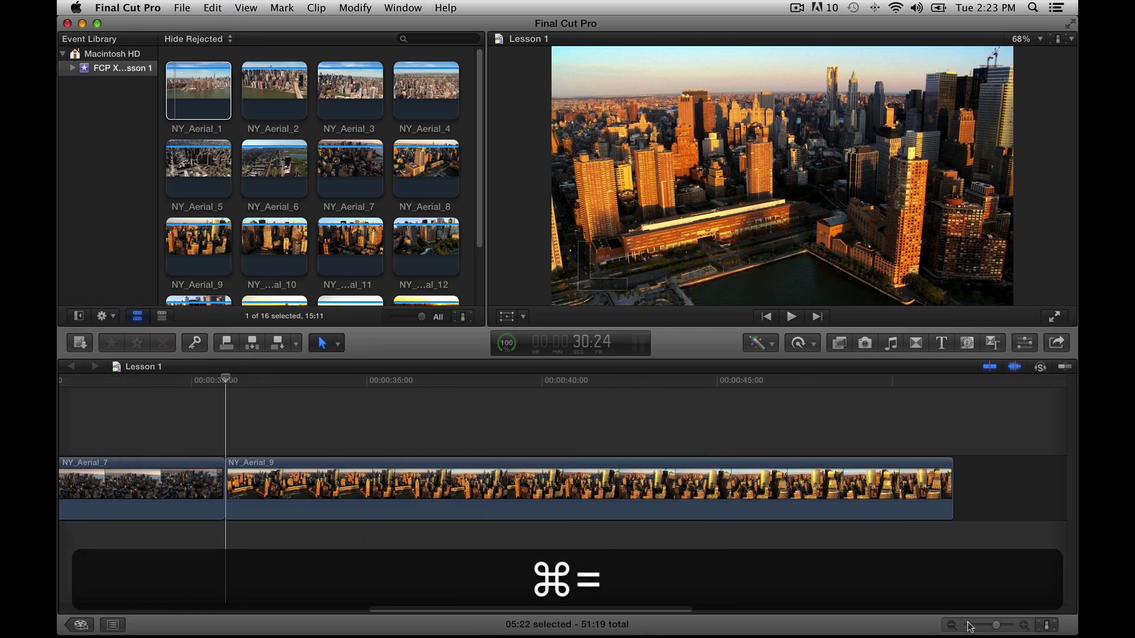
key(super+equal)
key(super+minus)
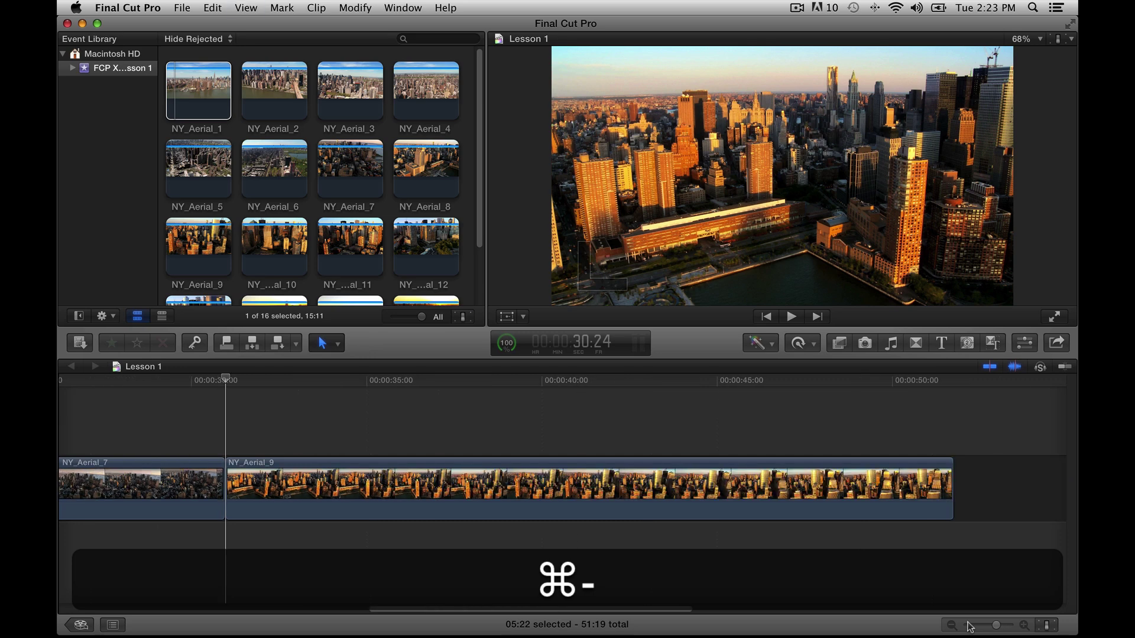
key(super+minus)
key(super+minus)
key(super+minus)
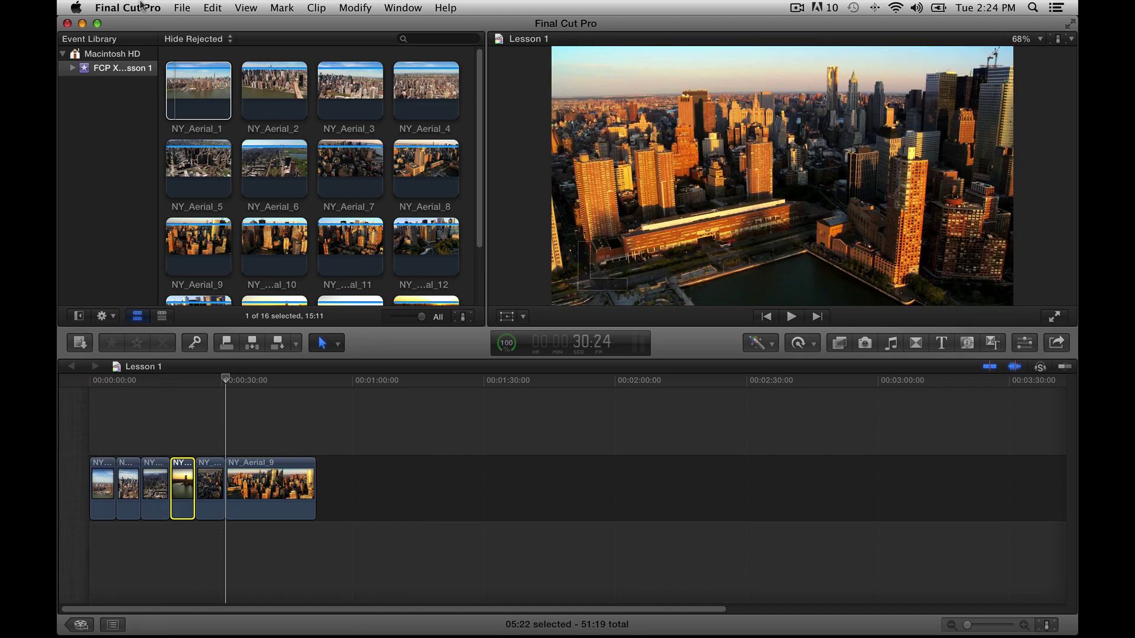
Show the Project Library, examine the Duplicate Project options for Lesson 1 and leave them without making a copy
click(181, 8)
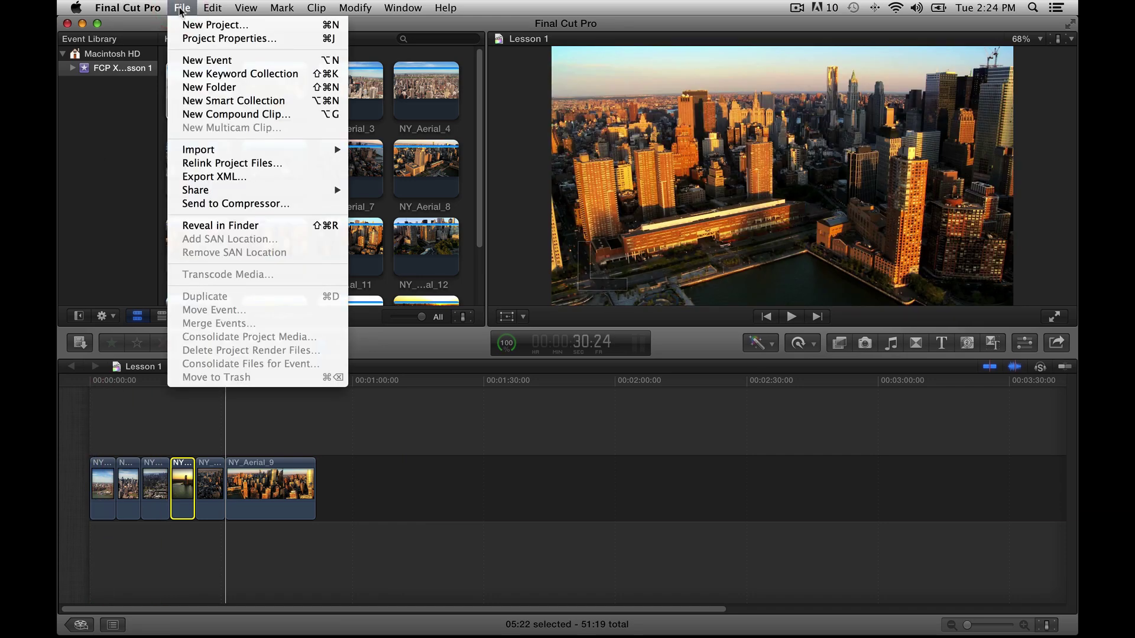
click(101, 482)
click(80, 625)
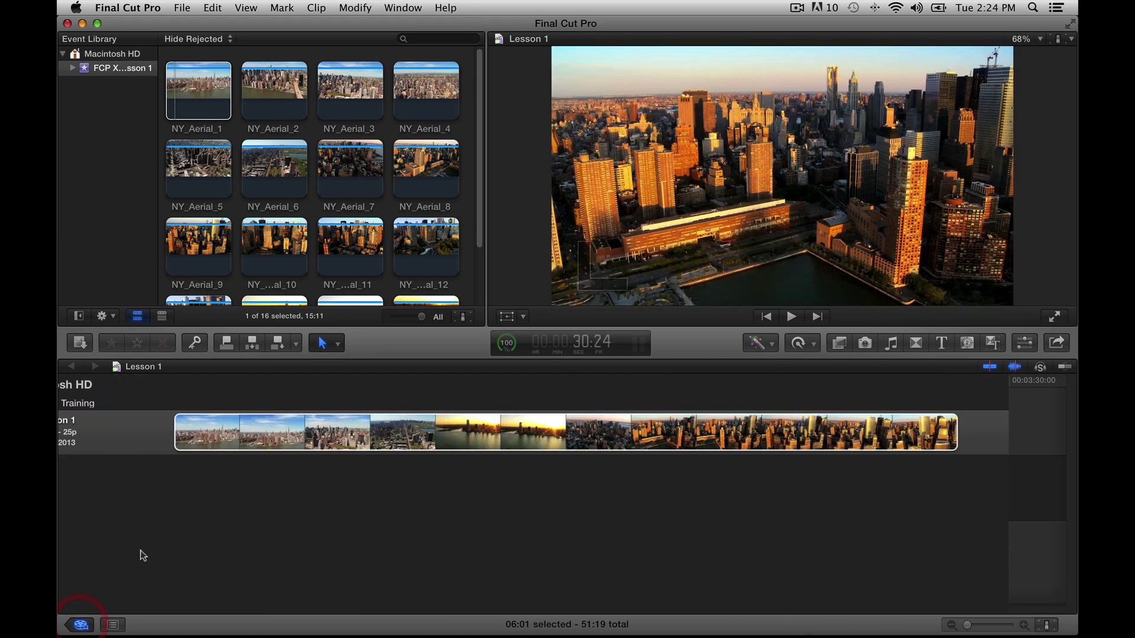
click(183, 7)
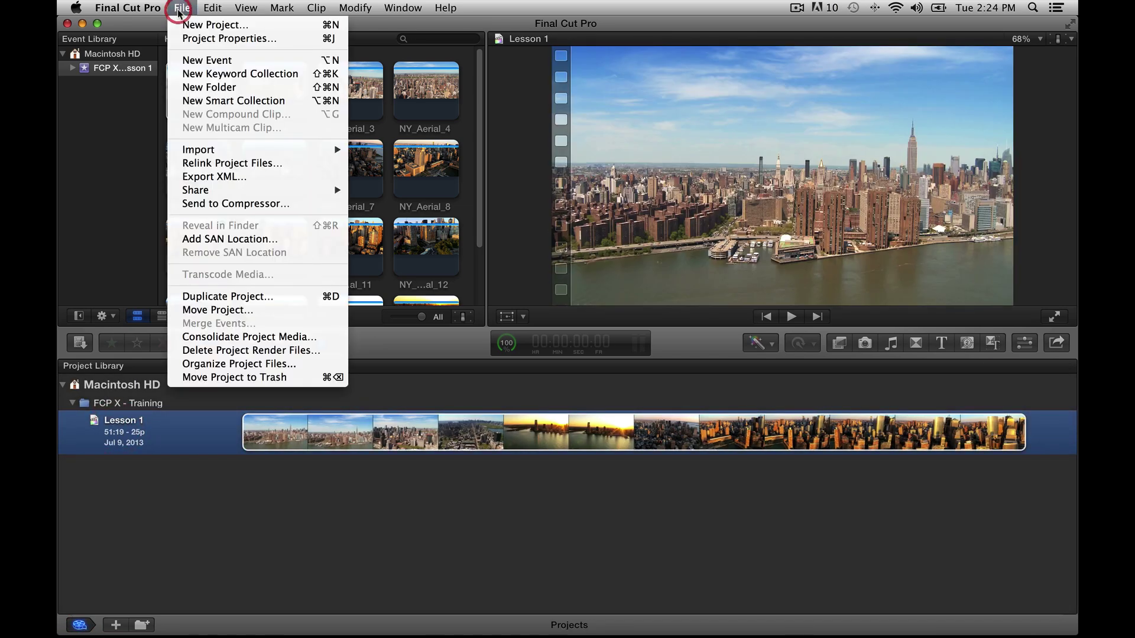
click(201, 297)
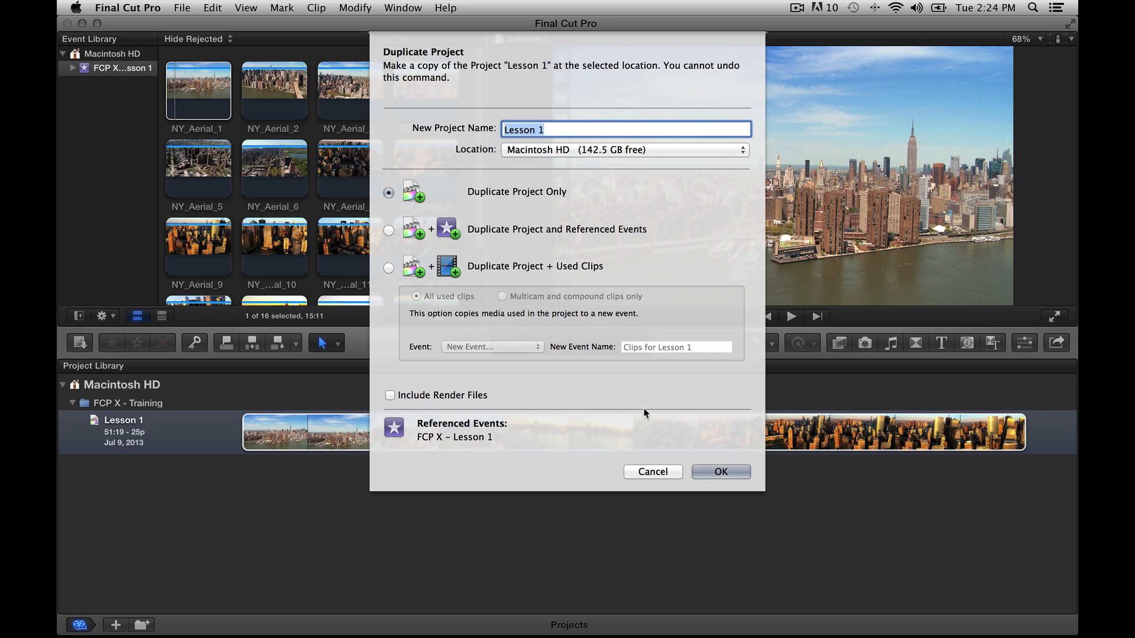
click(644, 471)
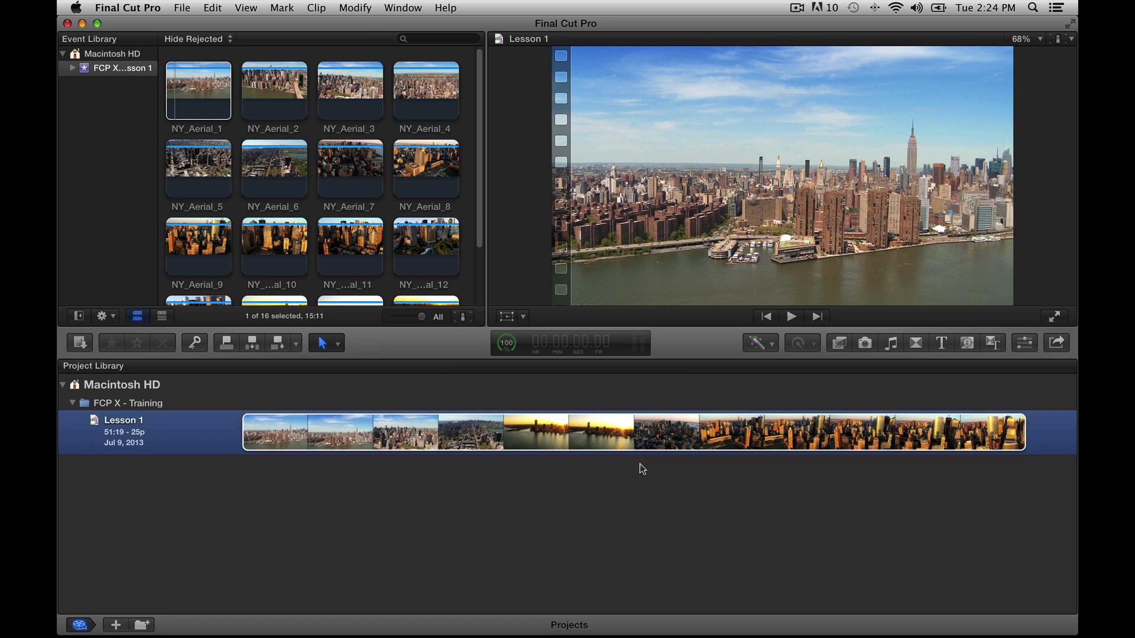
Quit Final Cut Pro
click(119, 9)
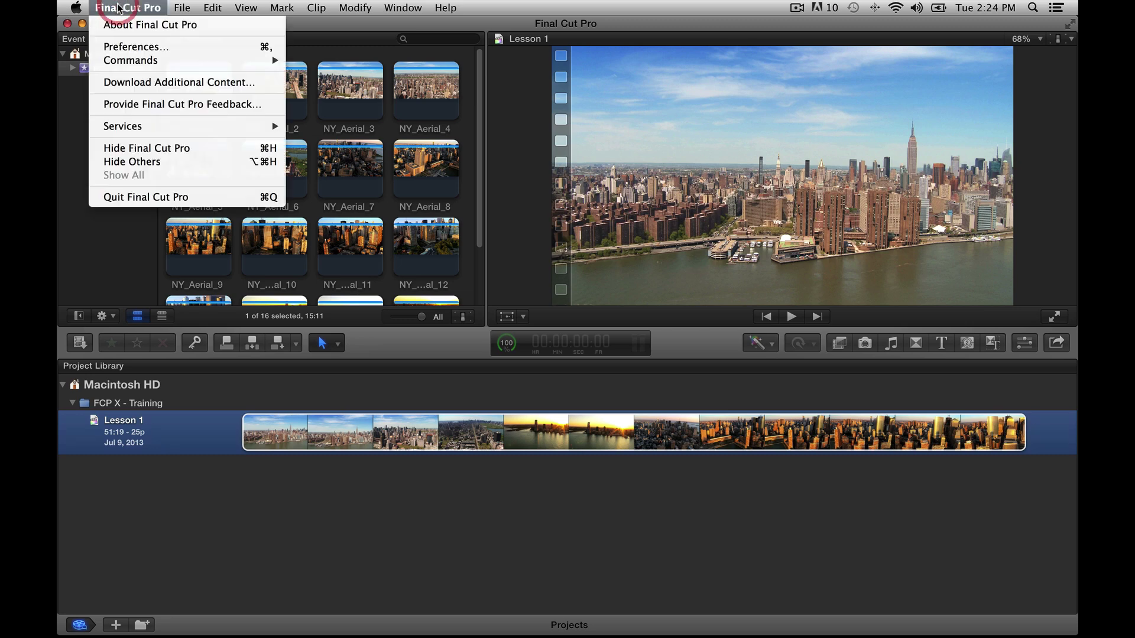
click(228, 522)
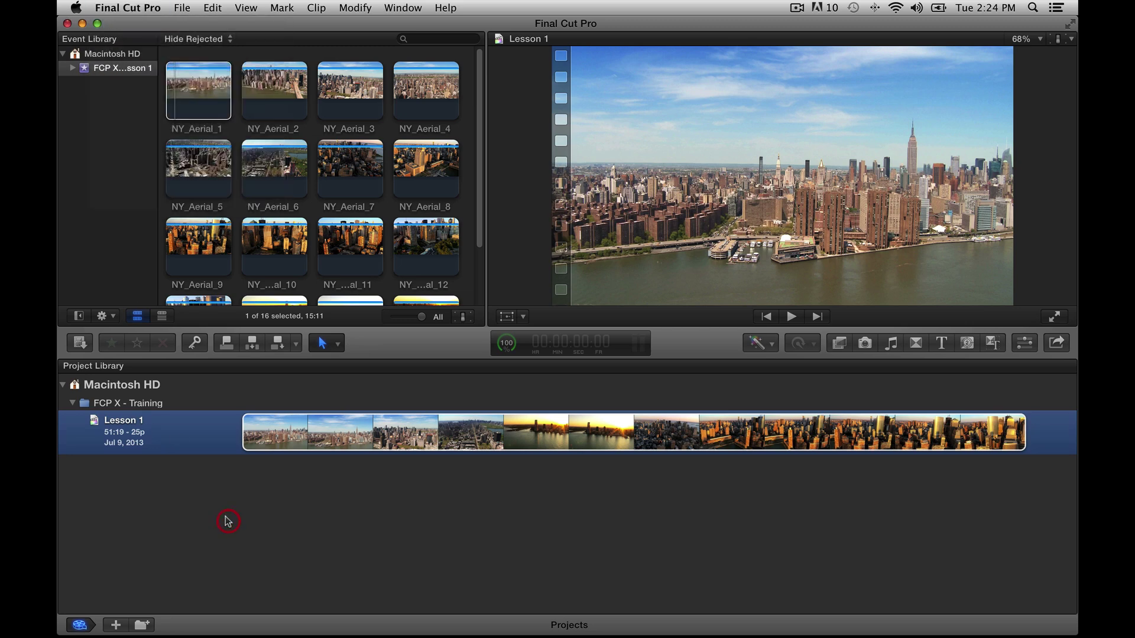
key(super+q)
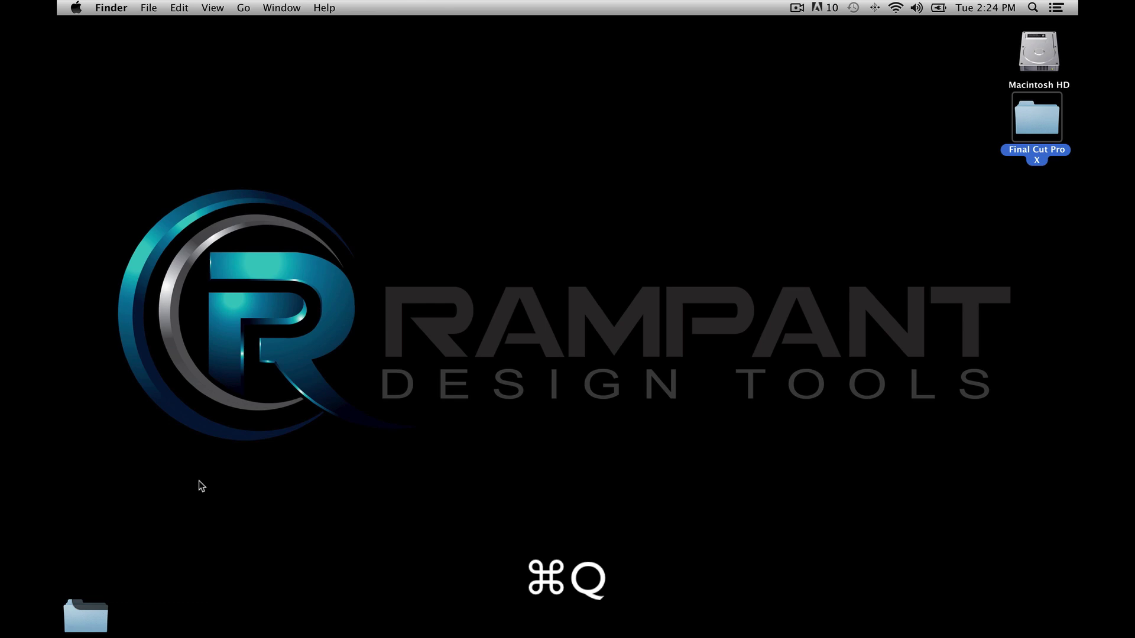